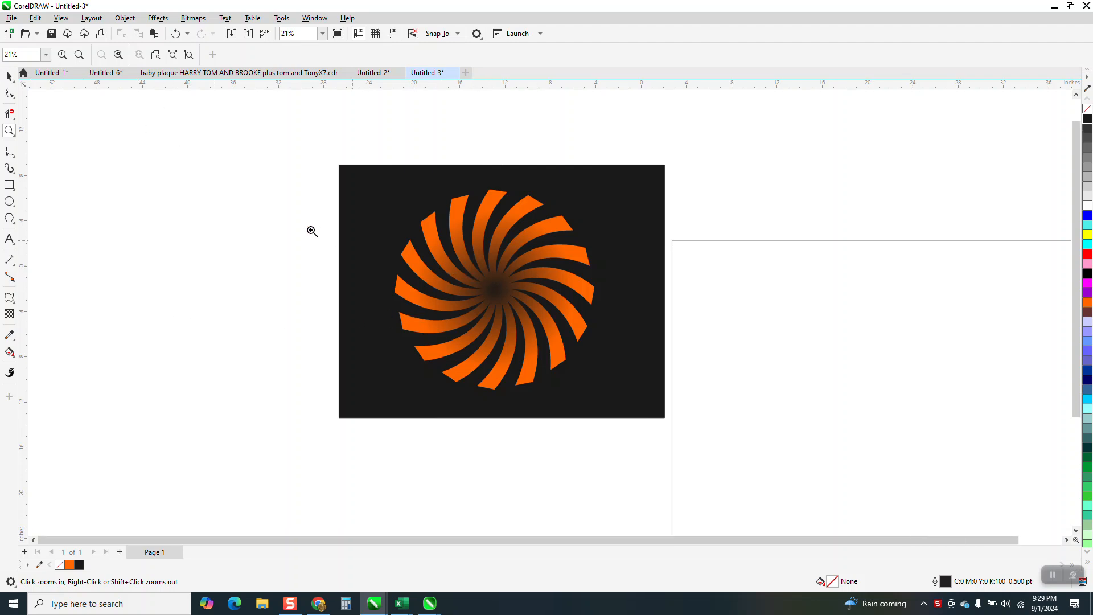
# Step: Draw a six-sided polygon about 16.8 by 19.4 inches in the middle of the blank page
pyautogui.scroll(-1, 315, 231)
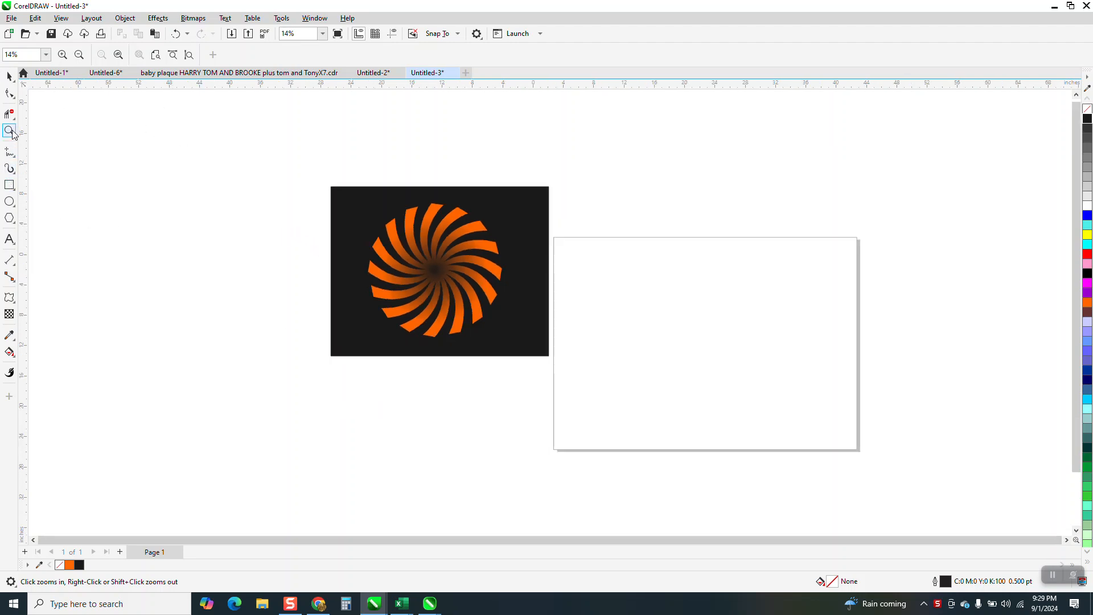
pyautogui.moveTo(555, 238); pyautogui.dragTo(887, 461)
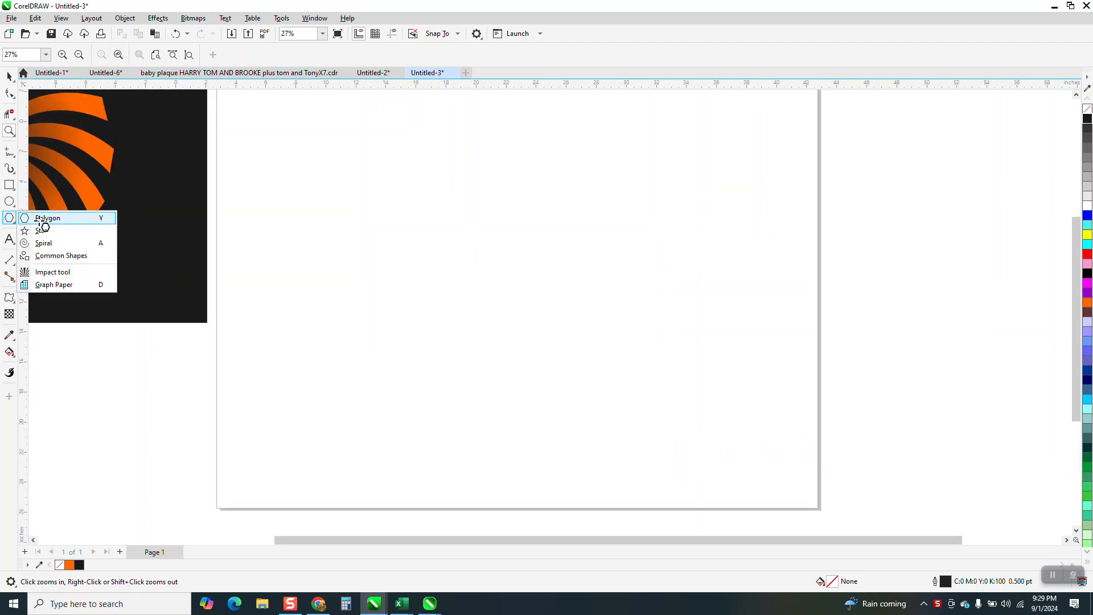
pyautogui.click(37, 220)
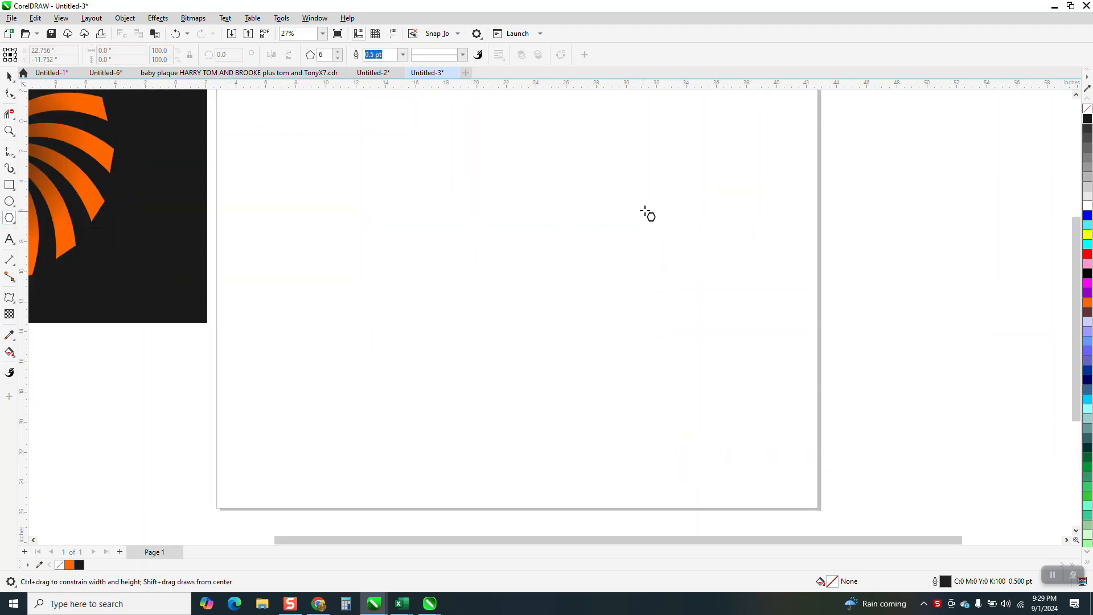
pyautogui.moveTo(654, 186); pyautogui.dragTo(376, 410)
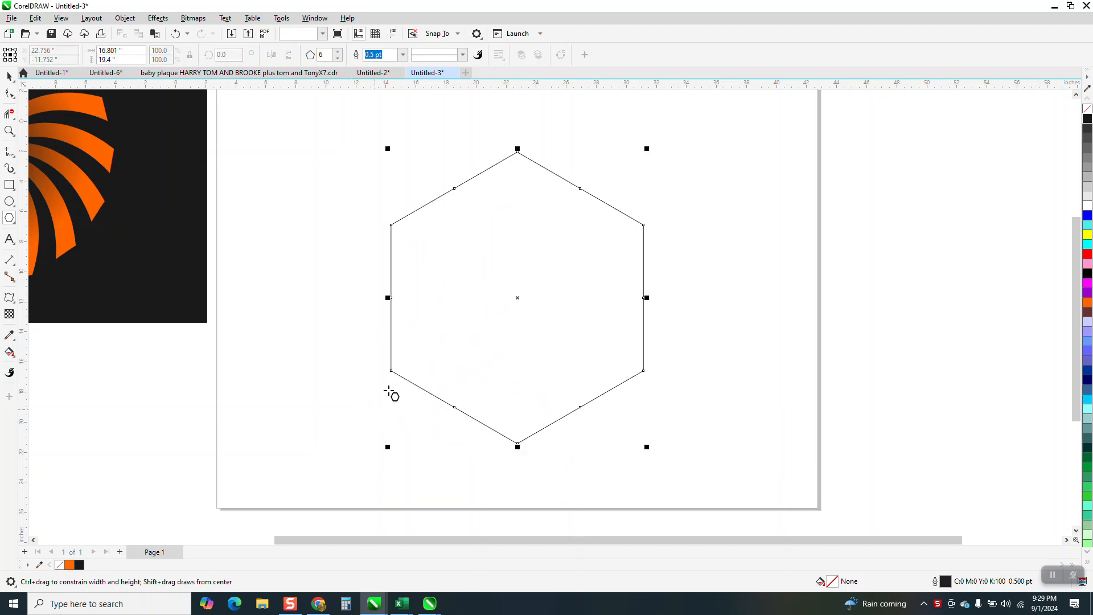
# Step: Add a node on the hexagon's upper-left edge and pull it close to the center to form wedge-shaped blades
pyautogui.click(10, 93)
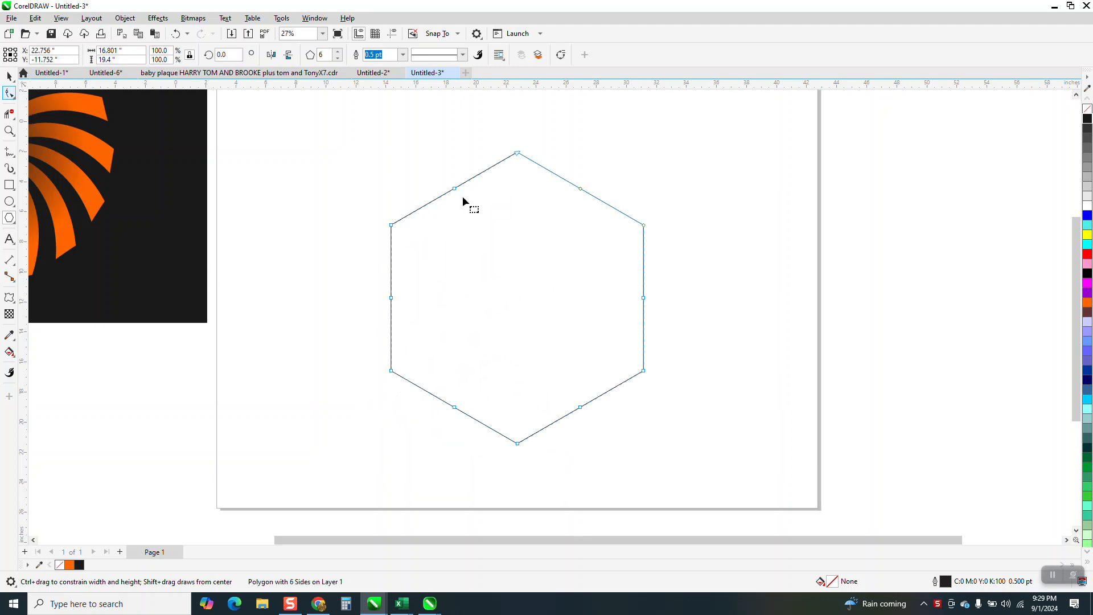
pyautogui.doubleClick(483, 172)
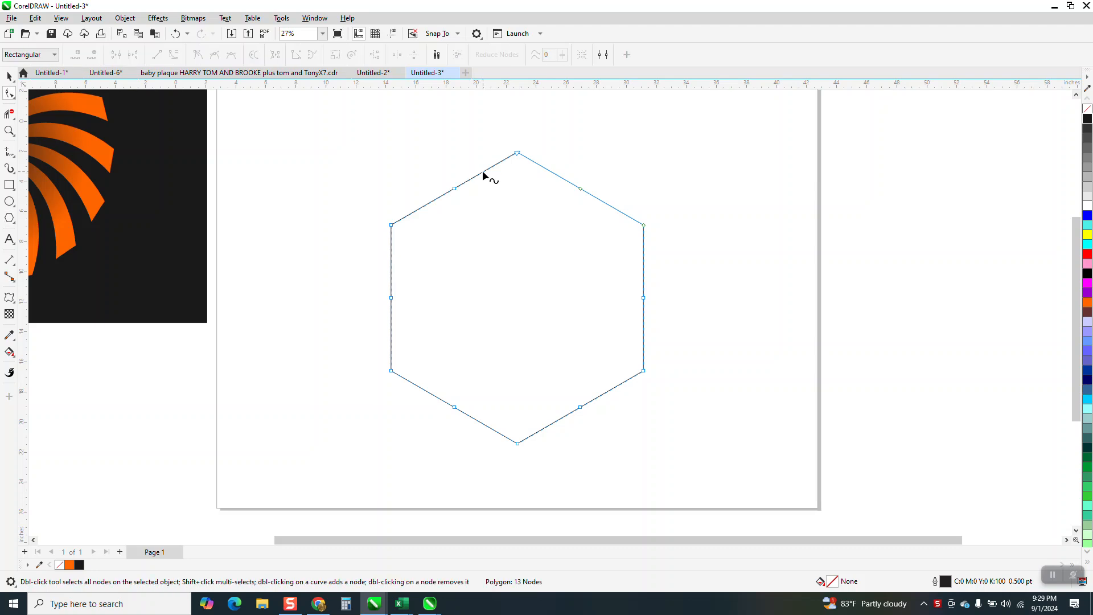
pyautogui.moveTo(484, 172); pyautogui.dragTo(511, 273)
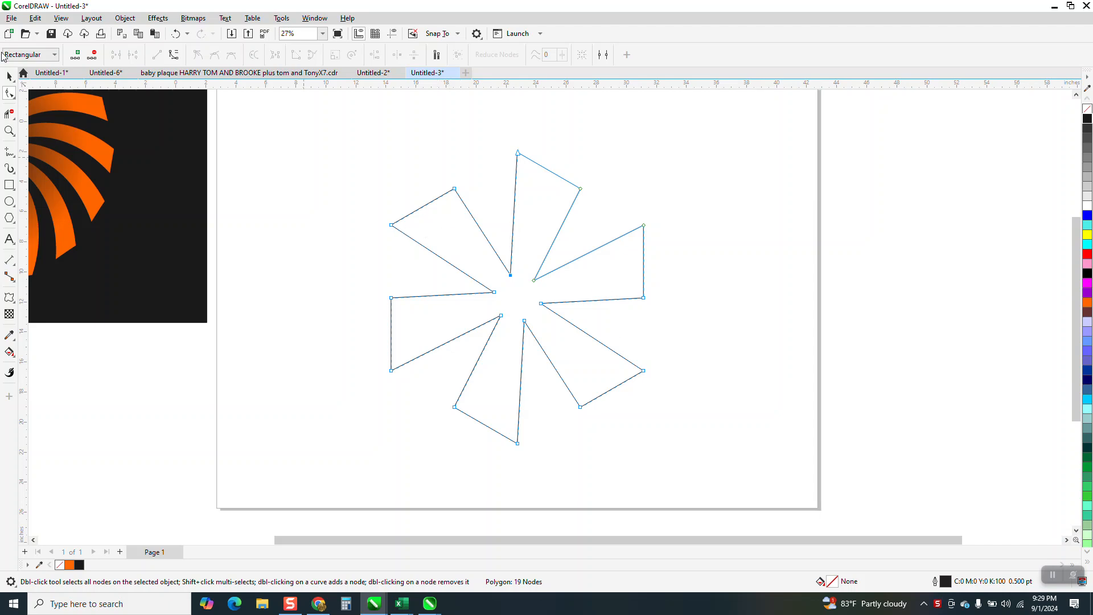
# Step: Set the bladed polygon's number of sides to 12
pyautogui.click(9, 218)
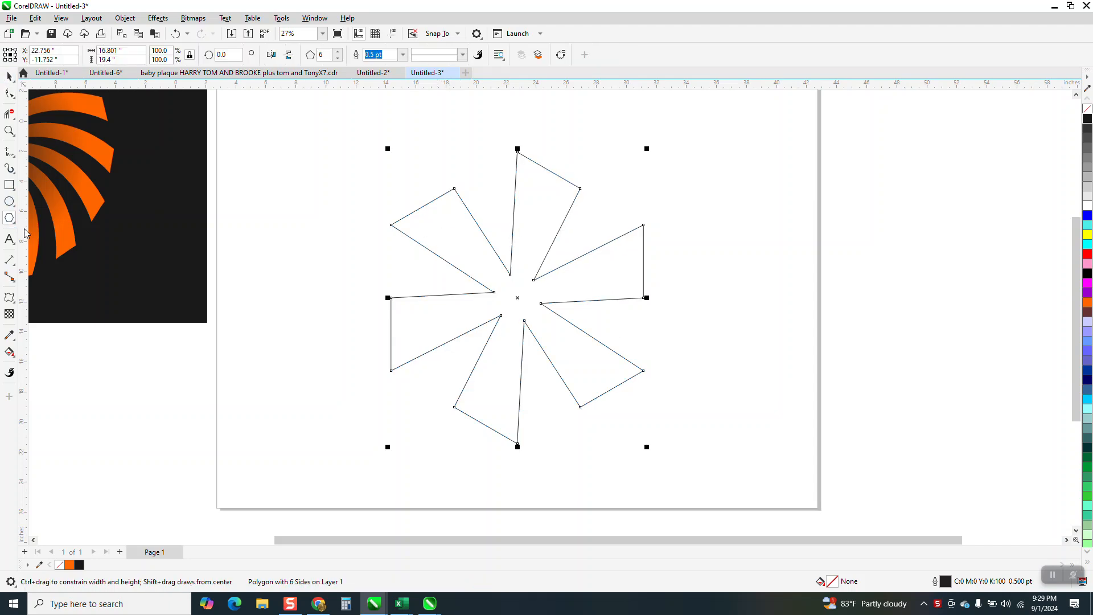
pyautogui.click(11, 219)
pyautogui.click(338, 52)
pyautogui.click(338, 53)
pyautogui.click(338, 53)
pyautogui.click(338, 51)
pyautogui.click(338, 52)
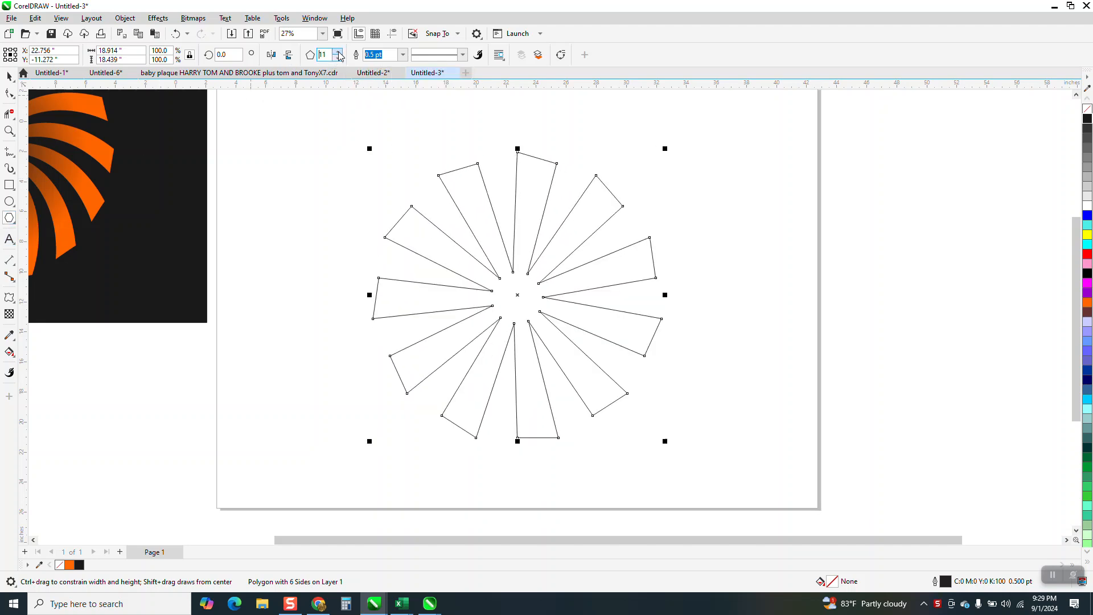
pyautogui.click(338, 51)
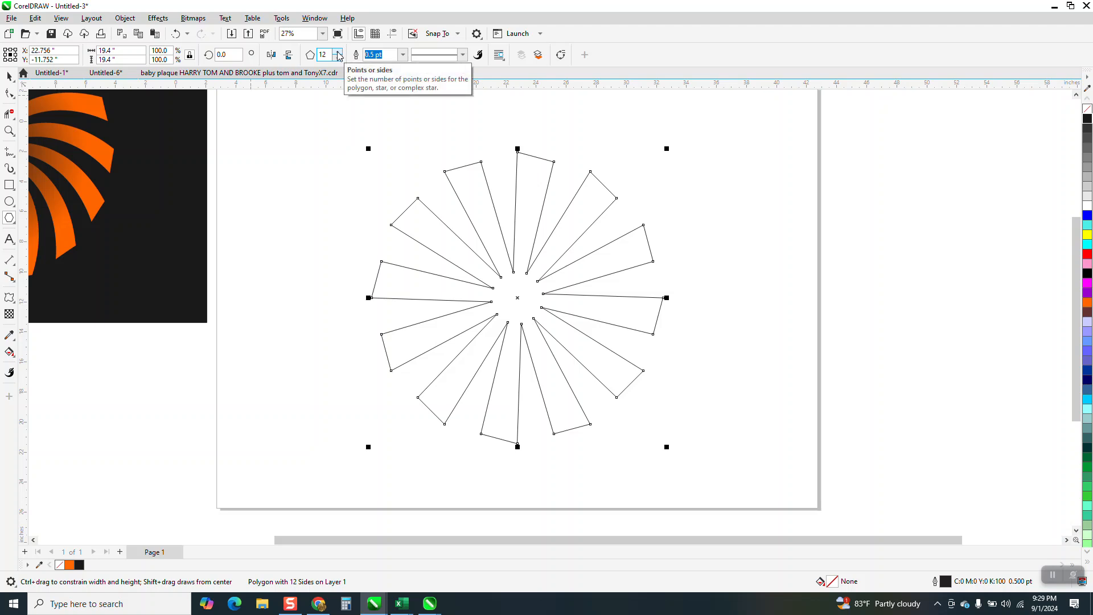
# Step: Twist the 12-sided shape about its center with a Twister distortion of 50 additional degrees
pyautogui.click(16, 303)
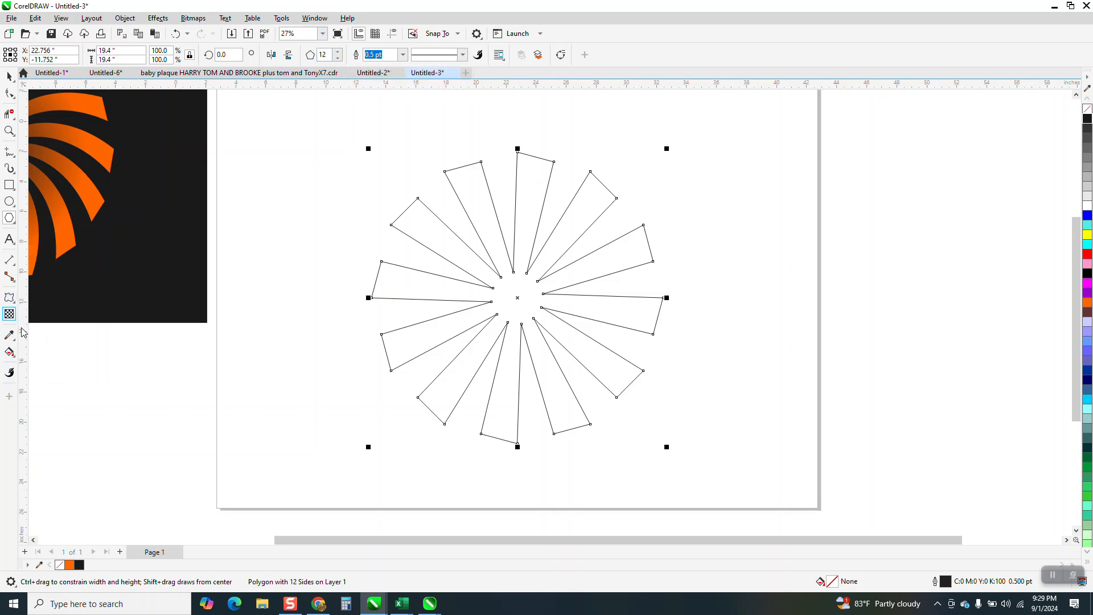
pyautogui.click(15, 302)
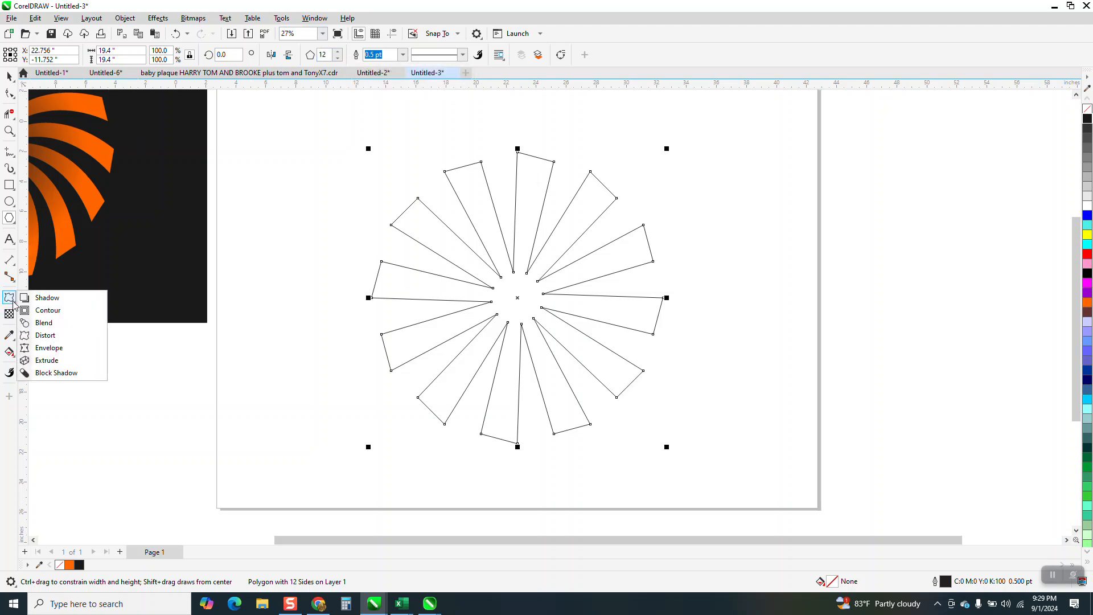
pyautogui.click(45, 336)
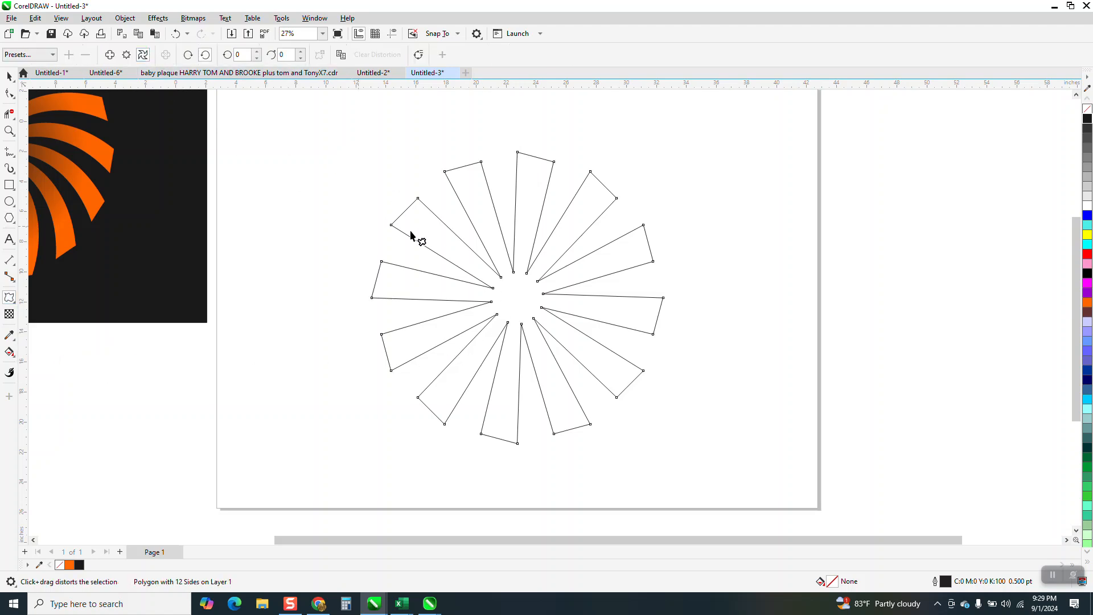
pyautogui.moveTo(515, 302); pyautogui.dragTo(653, 338)
pyautogui.moveTo(527, 296); pyautogui.dragTo(571, 267)
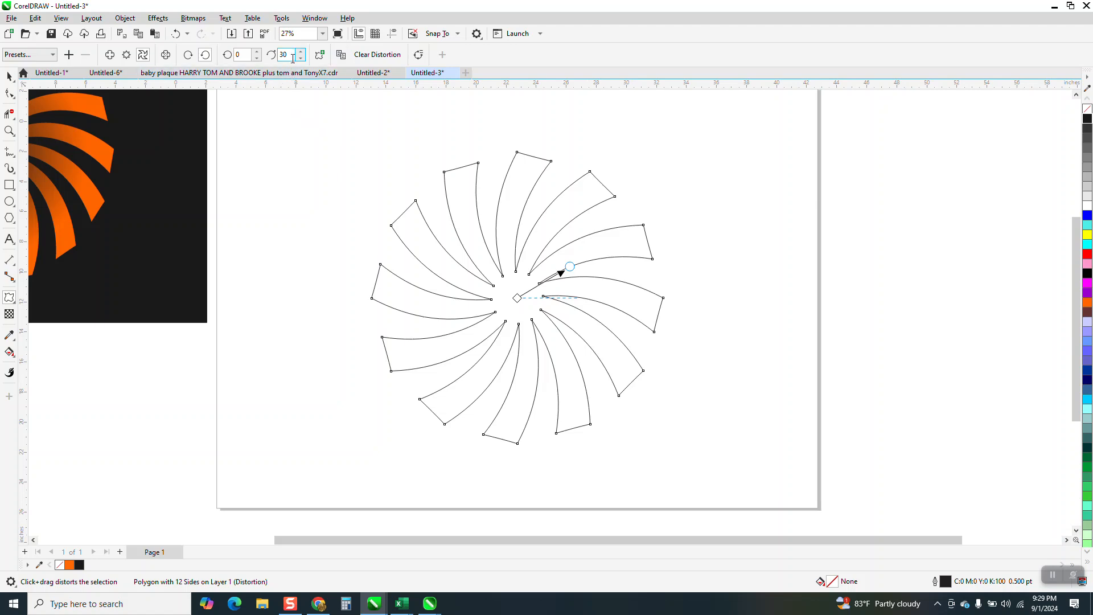
pyautogui.click(174, 34)
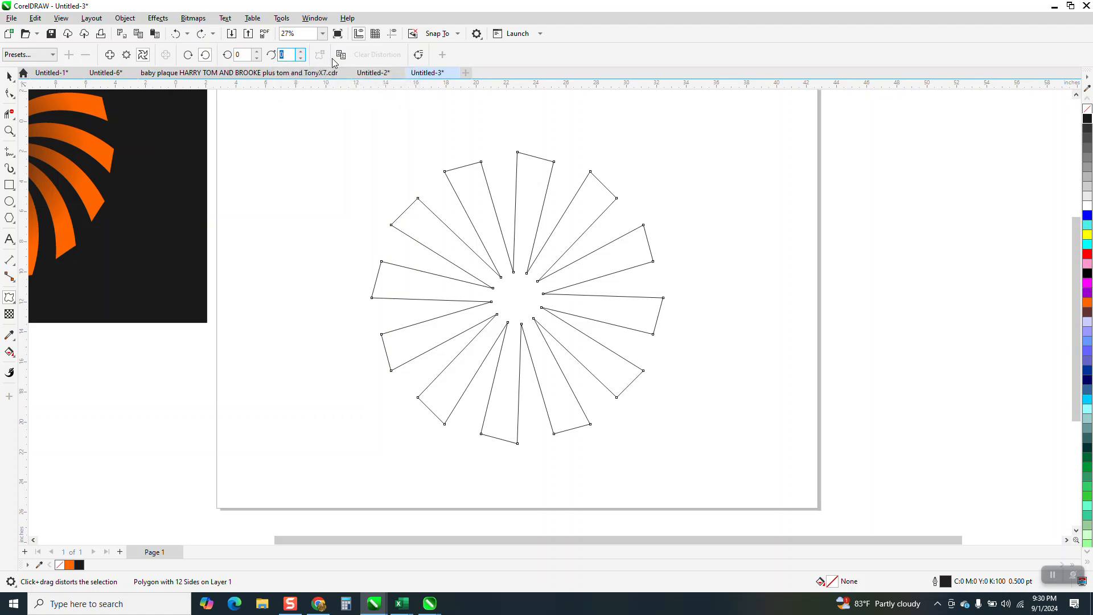
pyautogui.write('50')
pyautogui.press('Return')
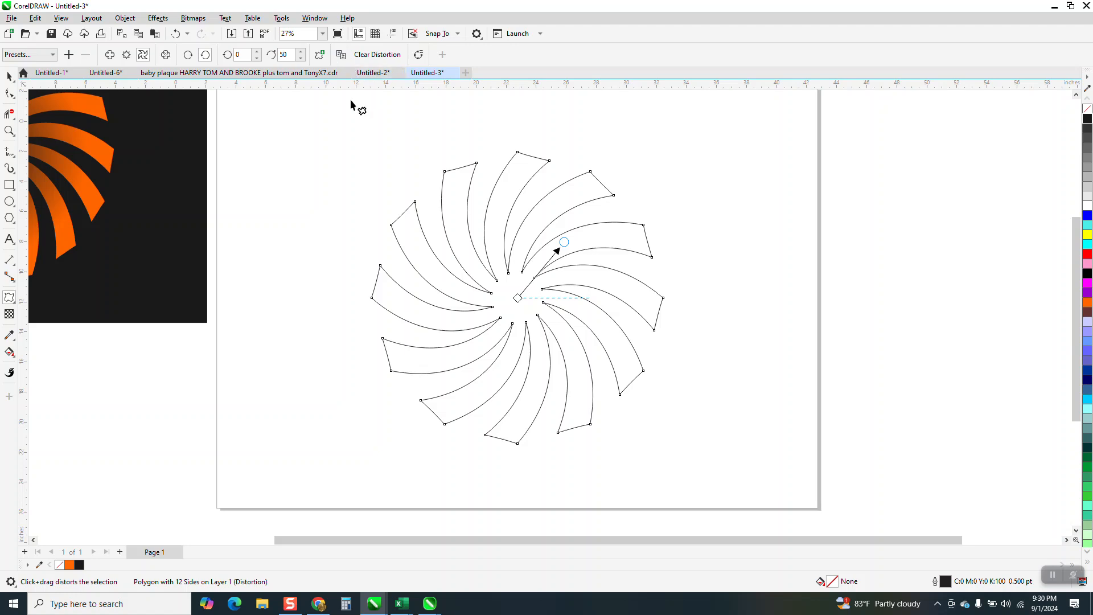
# Step: Set the twisted polygon's number of sides to 25
pyautogui.click(10, 219)
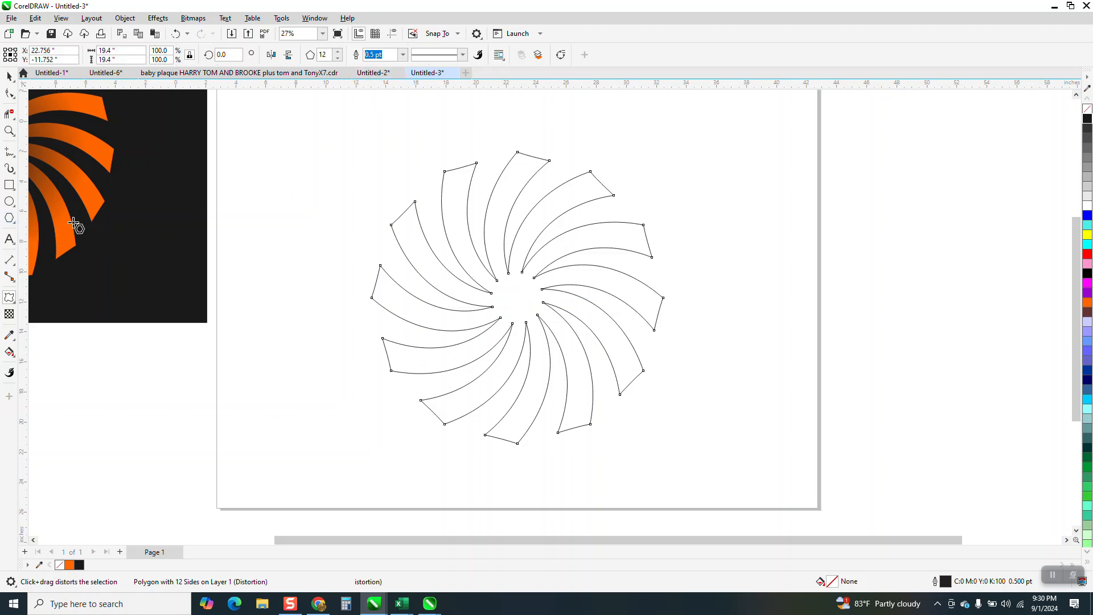
pyautogui.click(323, 54)
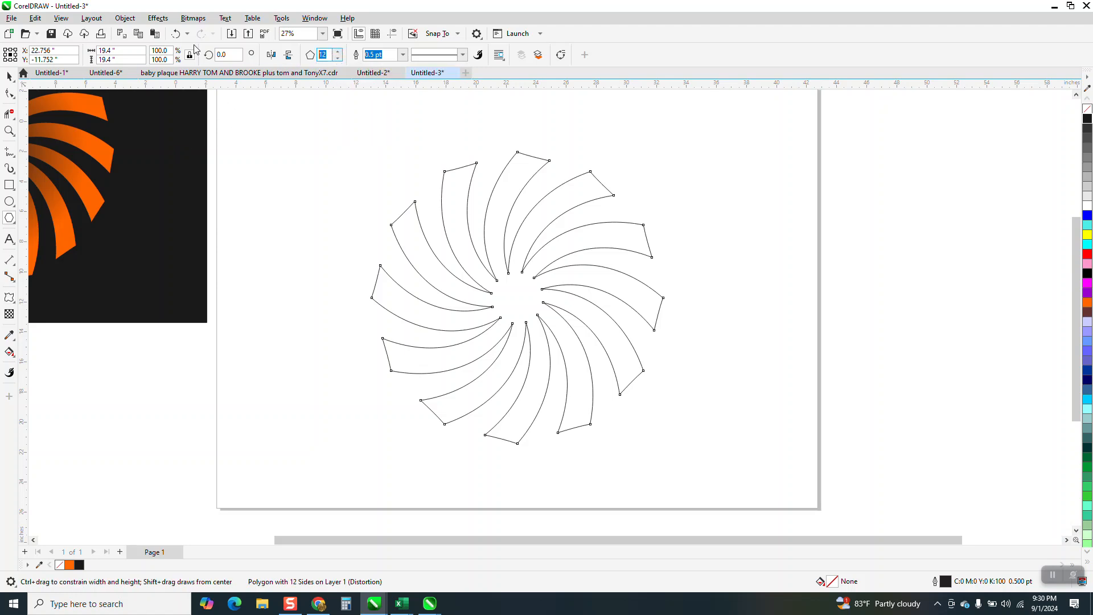
pyautogui.press('Return')
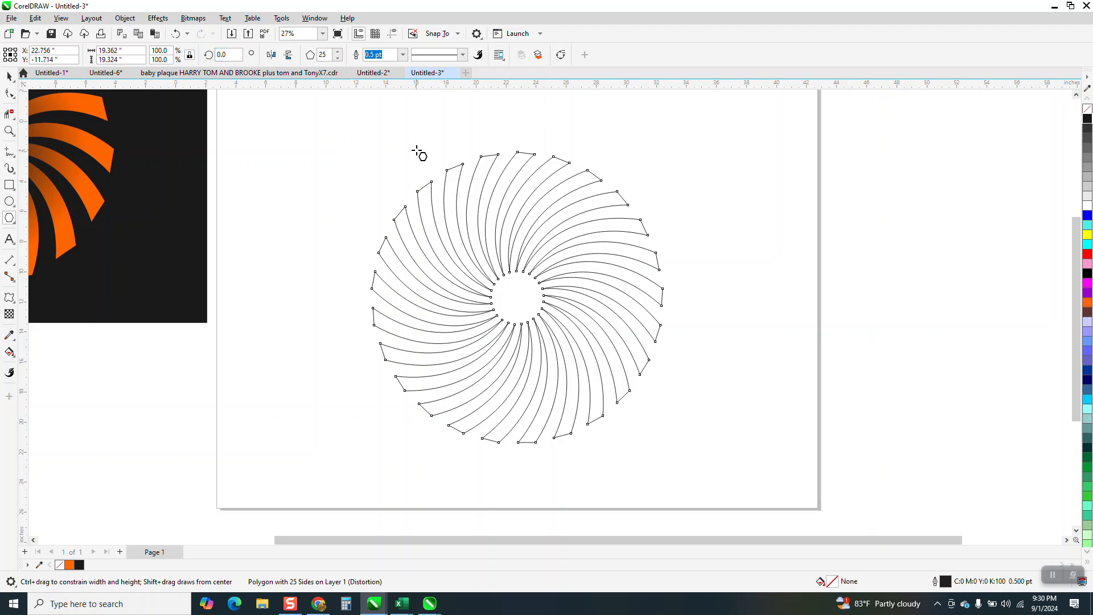
# Step: Examine the blade tips along the upper edge of the 25-sided shape
pyautogui.click(10, 131)
pyautogui.moveTo(454, 145); pyautogui.dragTo(580, 186)
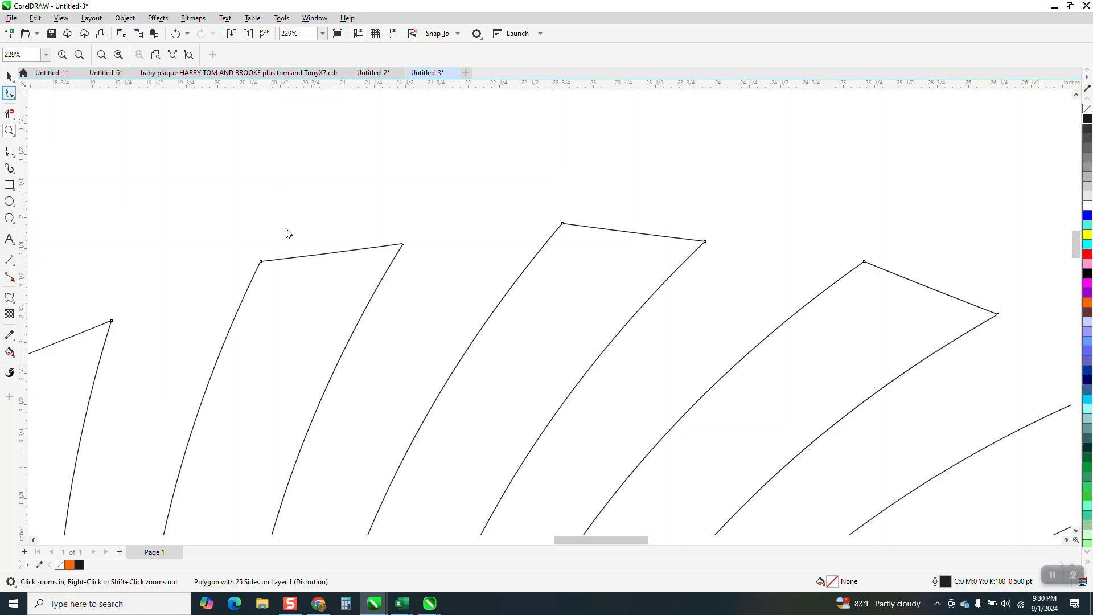
pyautogui.press('F10')
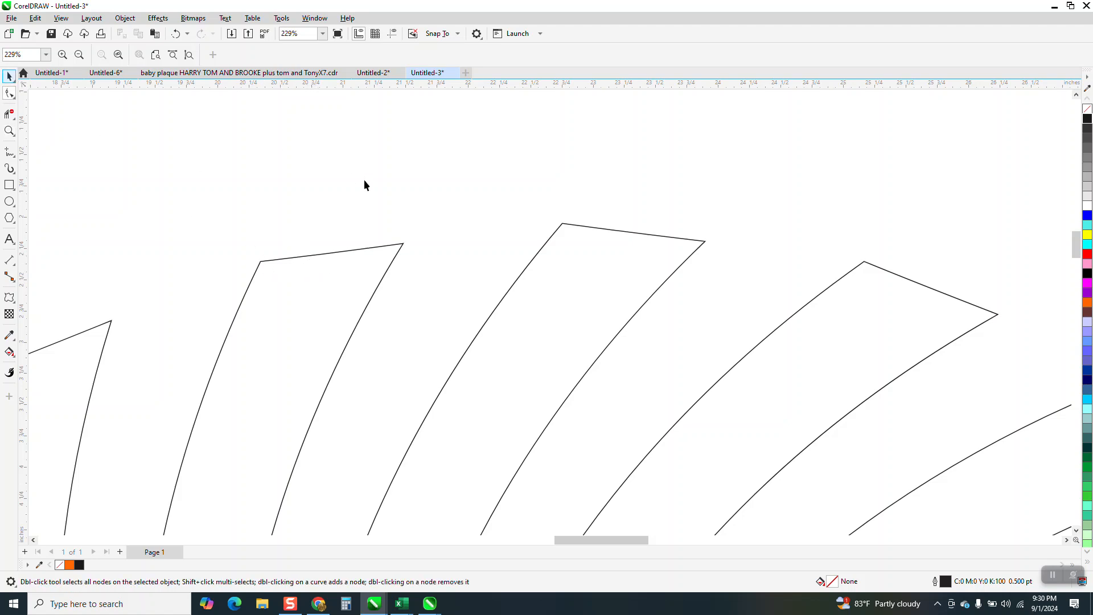
pyautogui.scroll(-3, 362, 194)
pyautogui.click(358, 217)
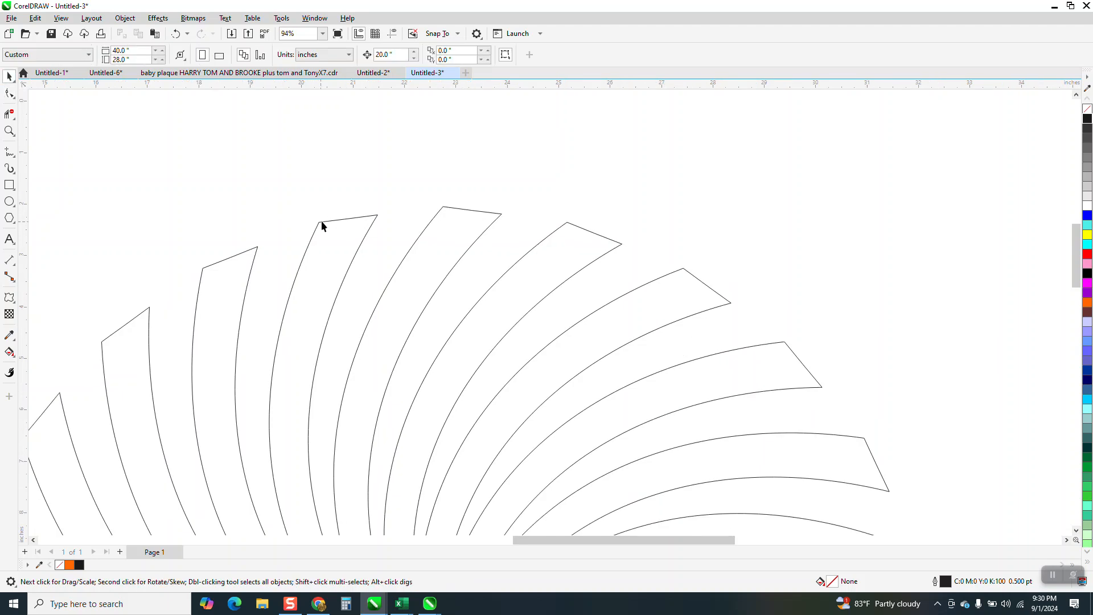
pyautogui.press('space')
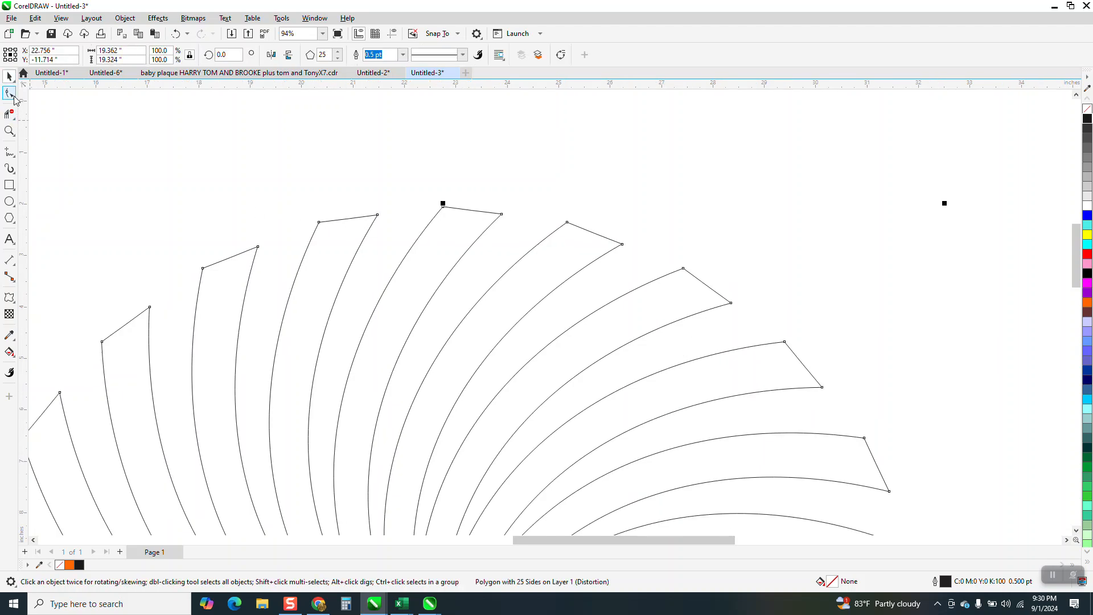
pyautogui.click(340, 227)
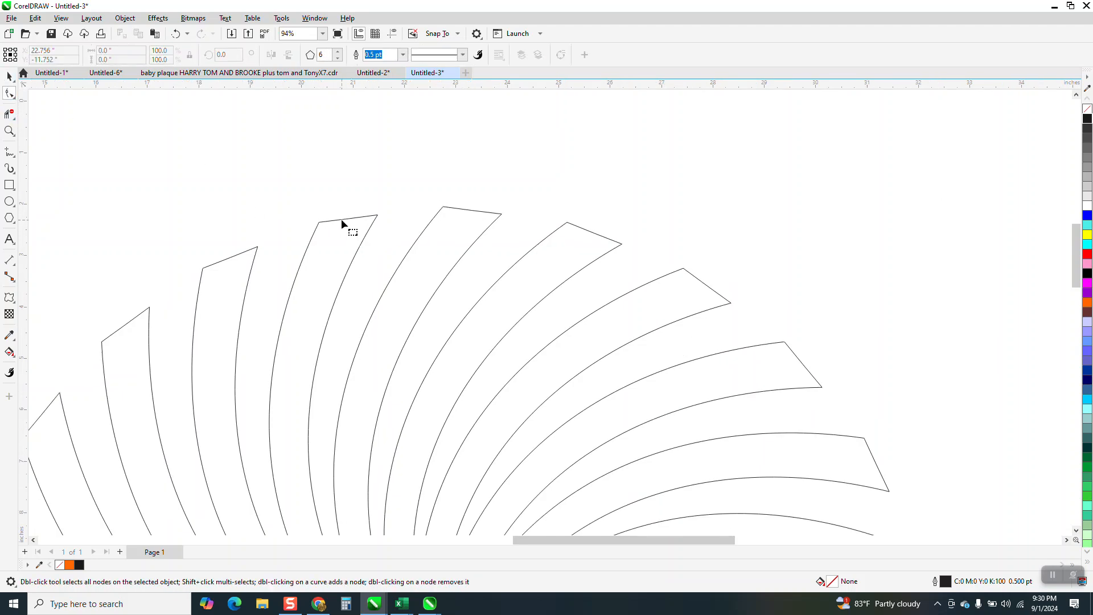
pyautogui.scroll(-3, 366, 177)
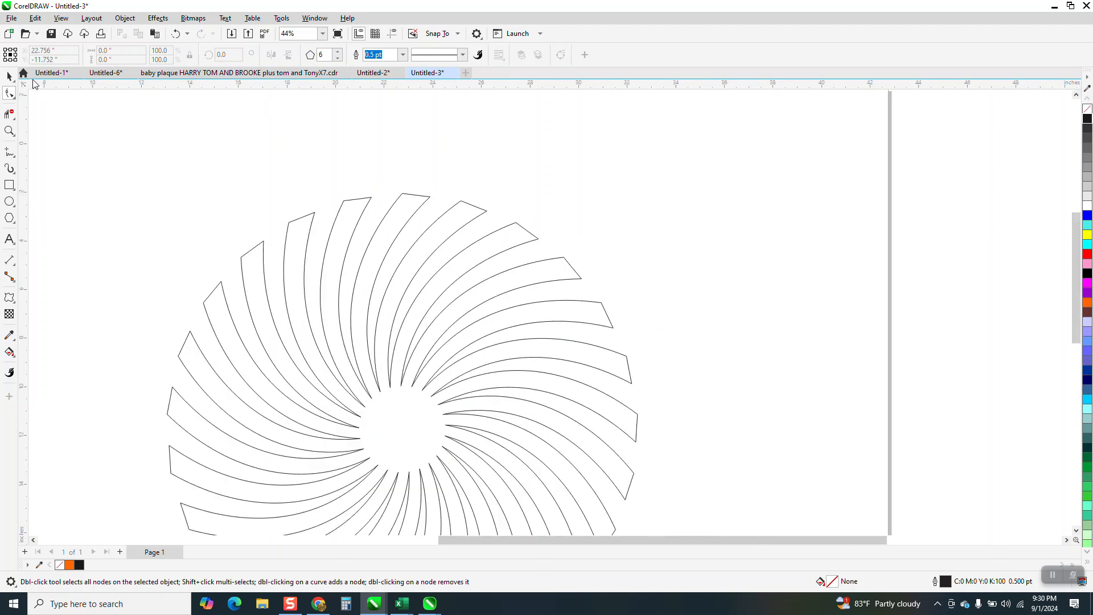
pyautogui.scroll(-1, 391, 336)
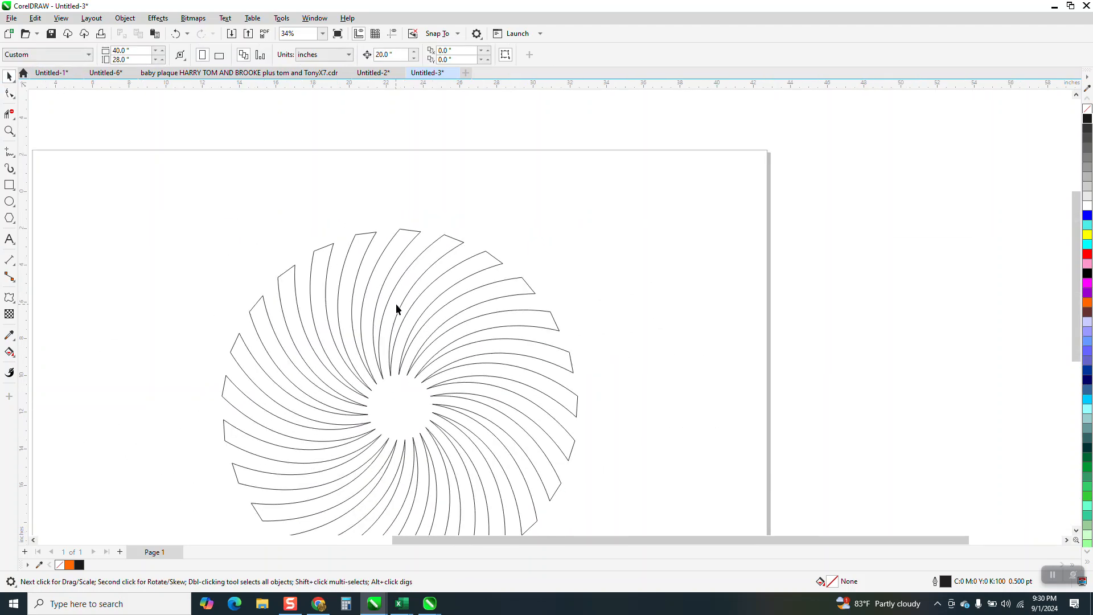
# Step: Select the twisted shape and set its number of sides to 50
pyautogui.click(9, 218)
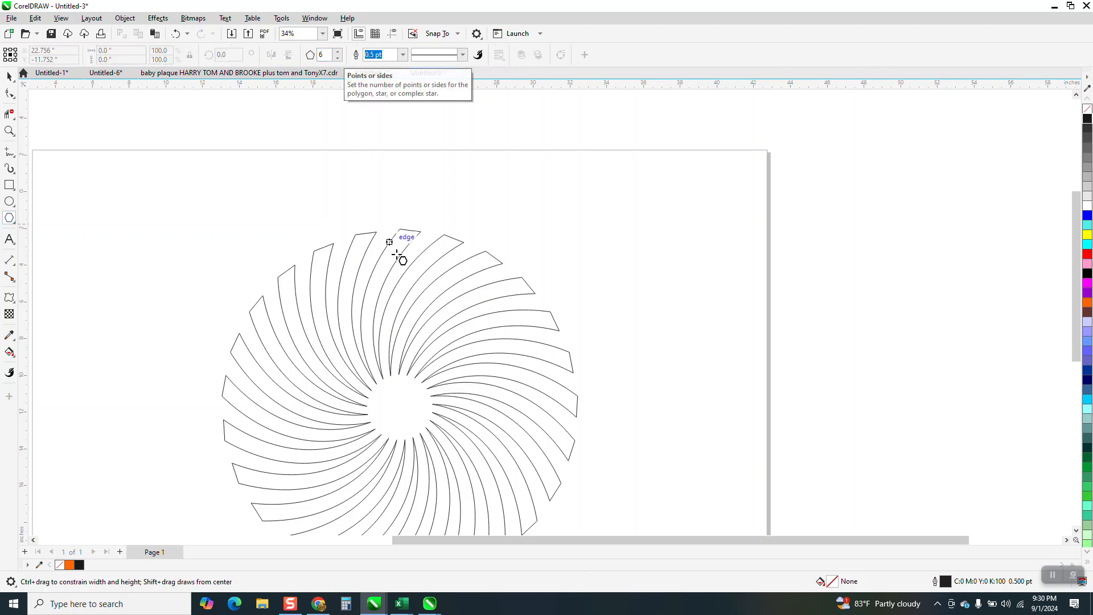
pyautogui.click(8, 78)
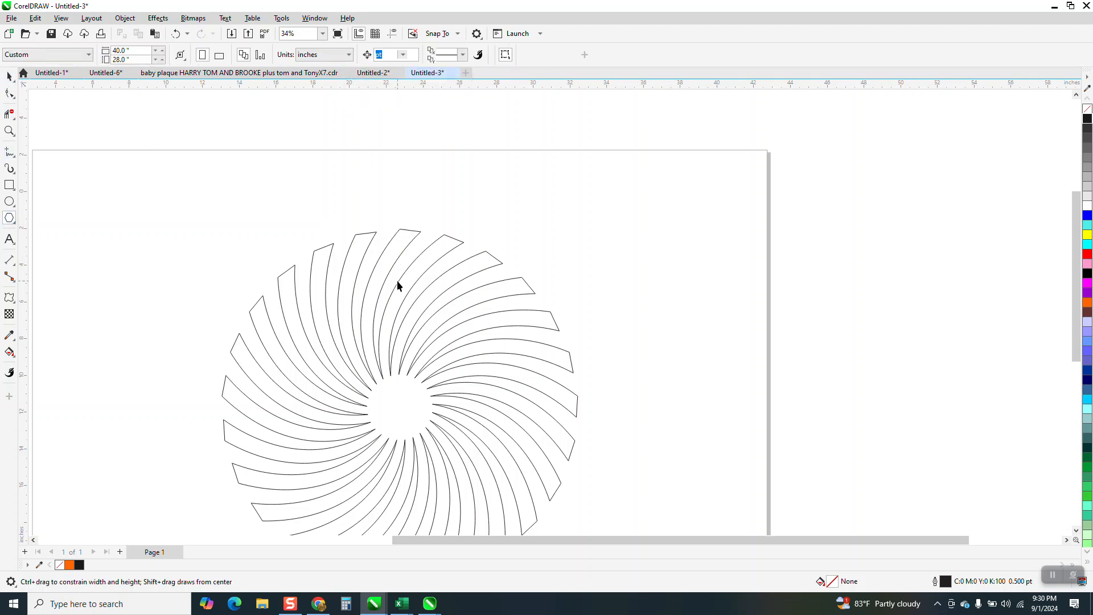
pyautogui.click(386, 270)
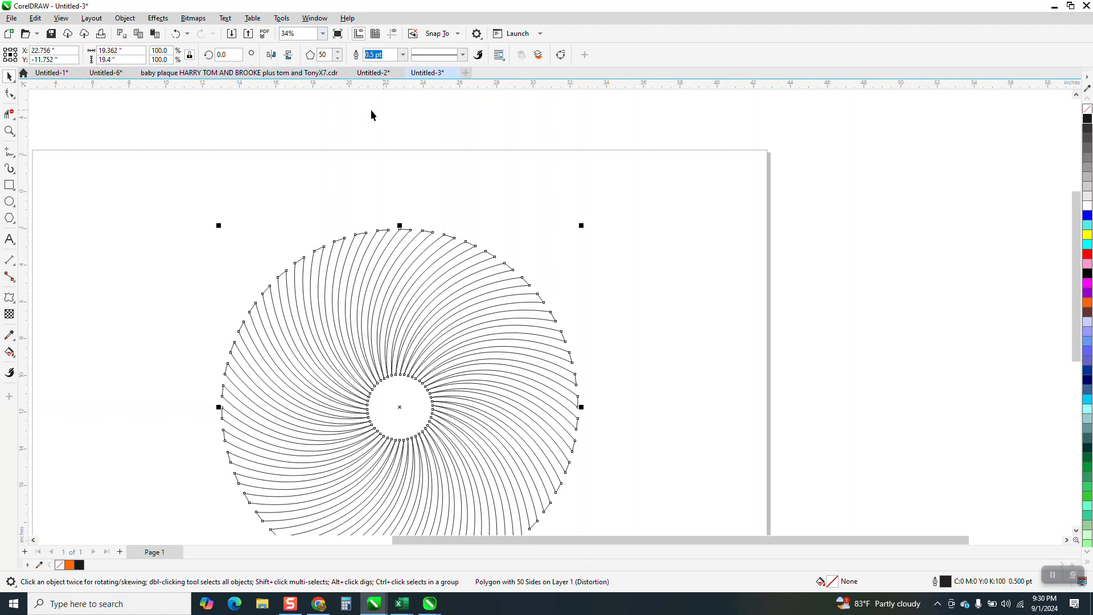
# Step: Set the Twister distortion's additional degrees to 75 on the 50-sided shape
pyautogui.click(9, 298)
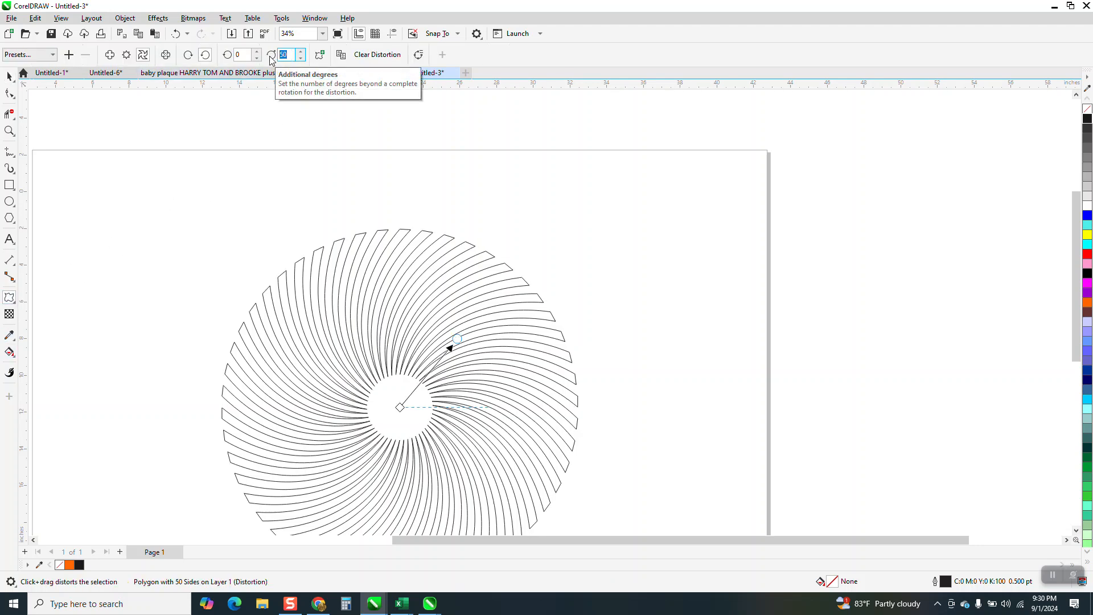
pyautogui.press('Return')
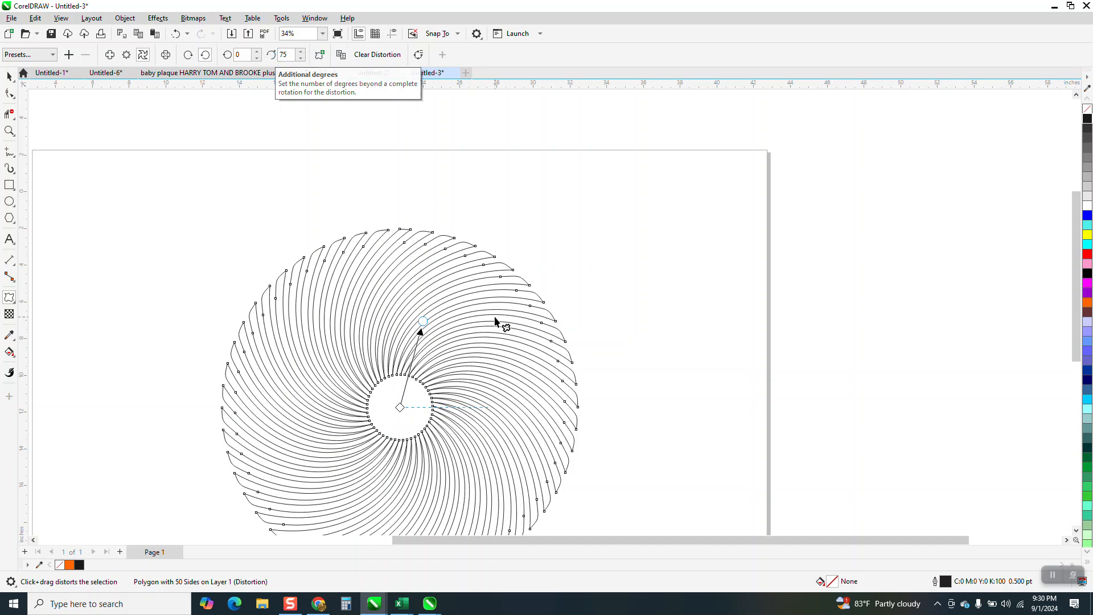
pyautogui.click(8, 77)
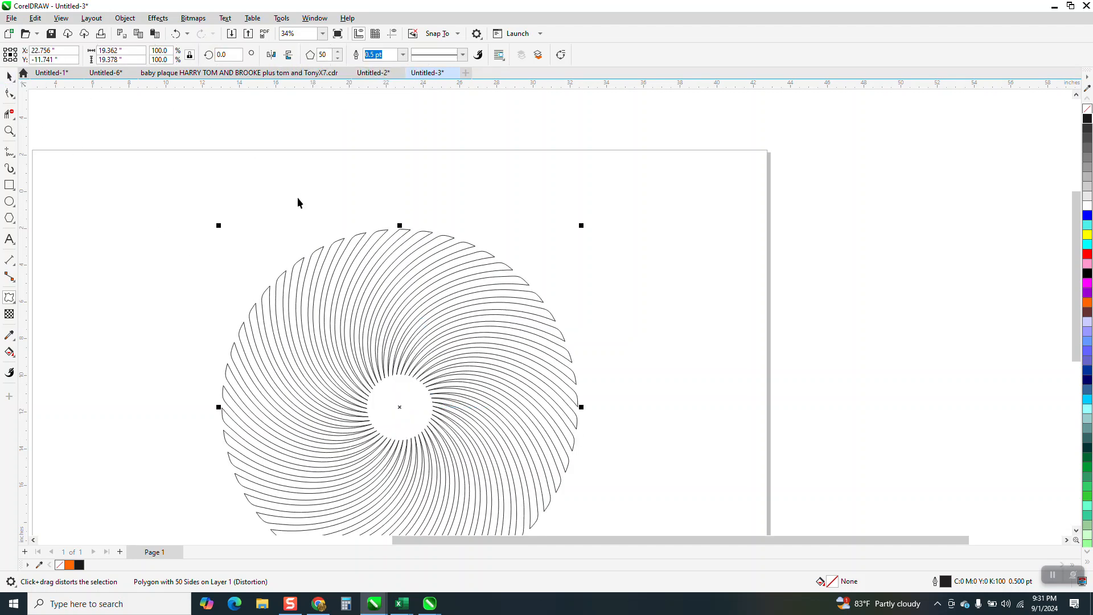
# Step: Fill the blades and center of the 50-sided twisted shape with blue using Smart Fill without an outline
pyautogui.click(9, 352)
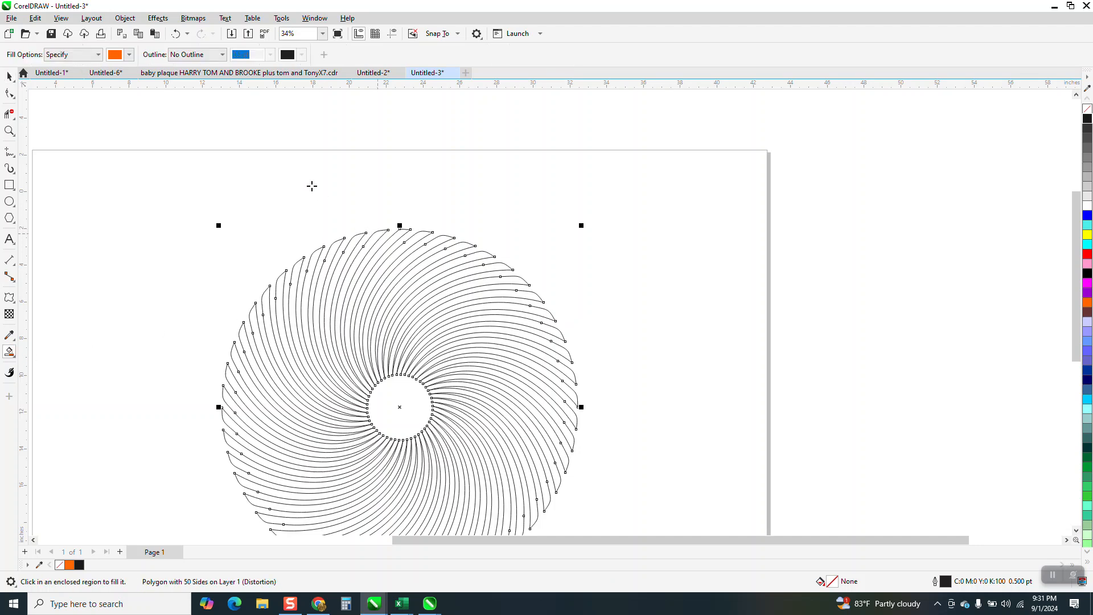
pyautogui.click(129, 54)
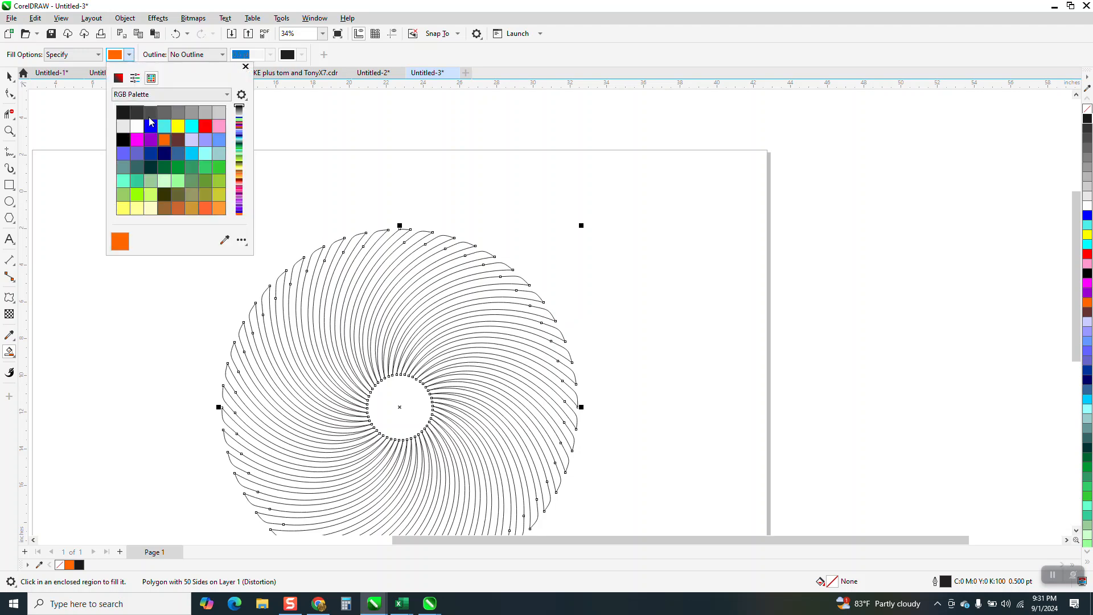
pyautogui.click(376, 236)
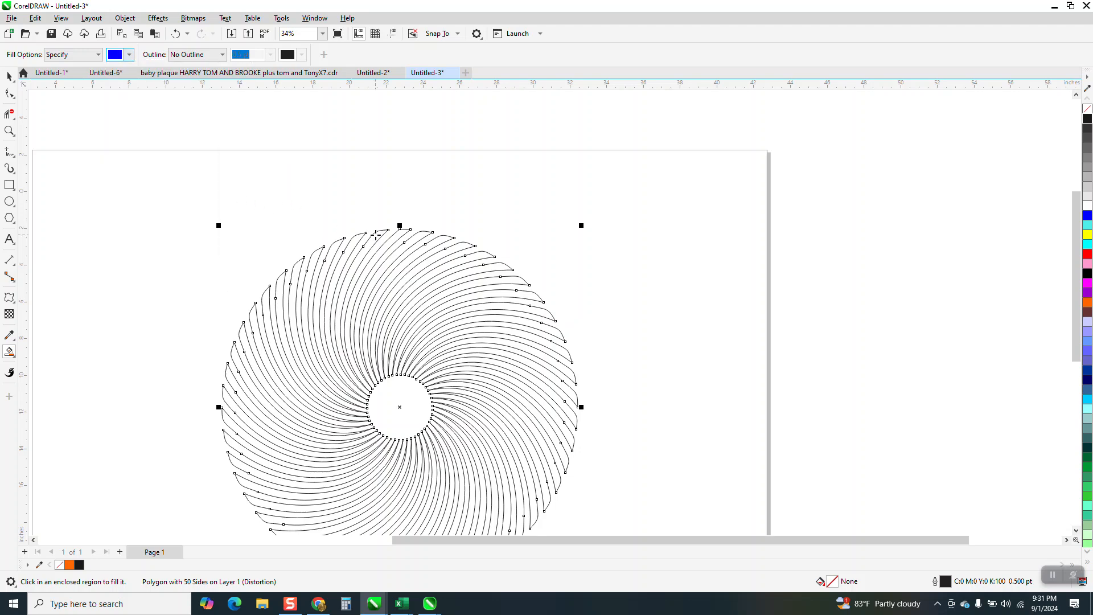
pyautogui.click(376, 235)
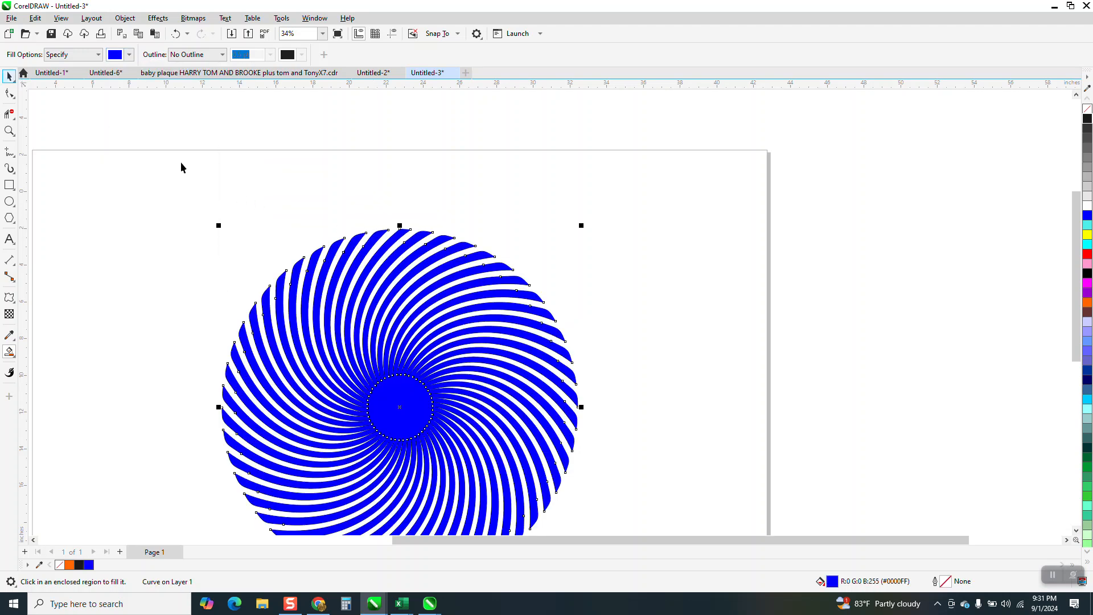
# Step: Move the blue-filled swirl off the original outlined shape, beyond the page's right edge
pyautogui.scroll(-2, 225, 192)
pyautogui.press('space')
pyautogui.moveTo(364, 223); pyautogui.dragTo(664, 228)
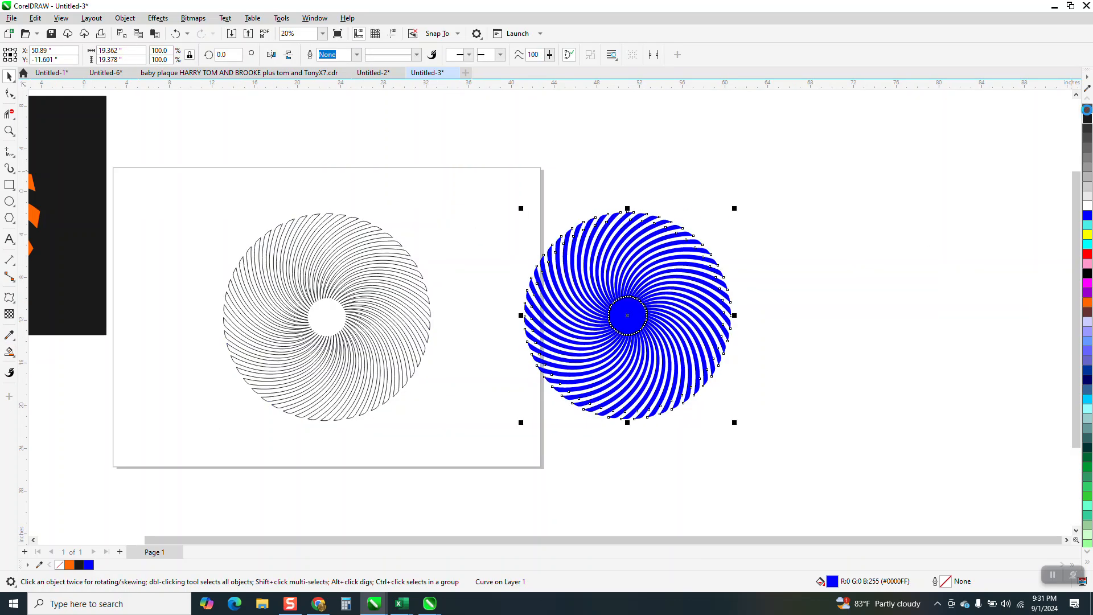
pyautogui.click(1087, 109)
pyautogui.rightClick(1087, 118)
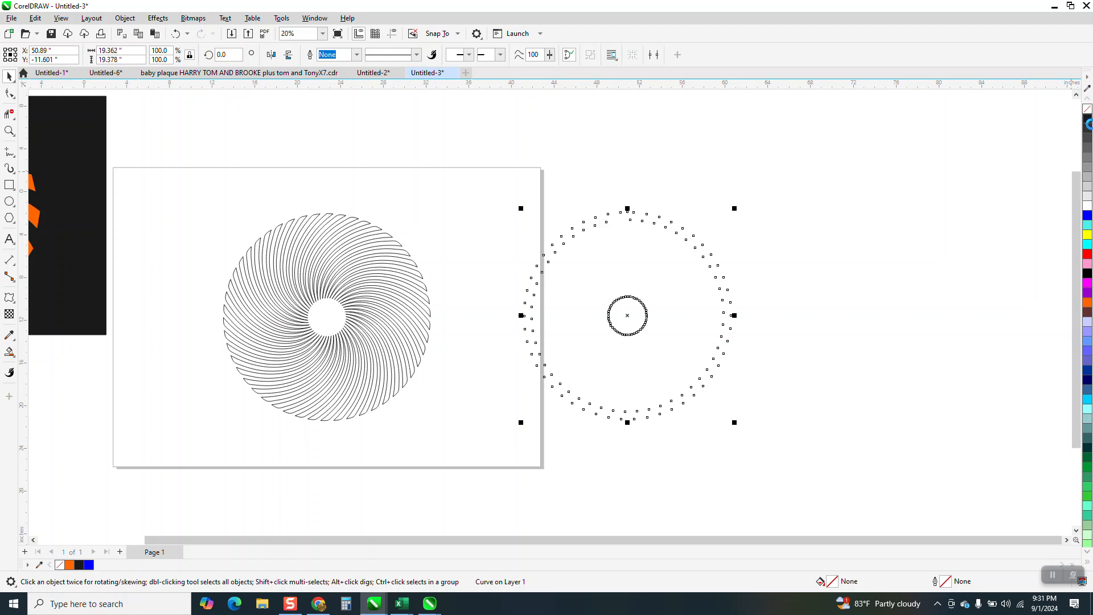
pyautogui.click(177, 34)
pyautogui.click(176, 34)
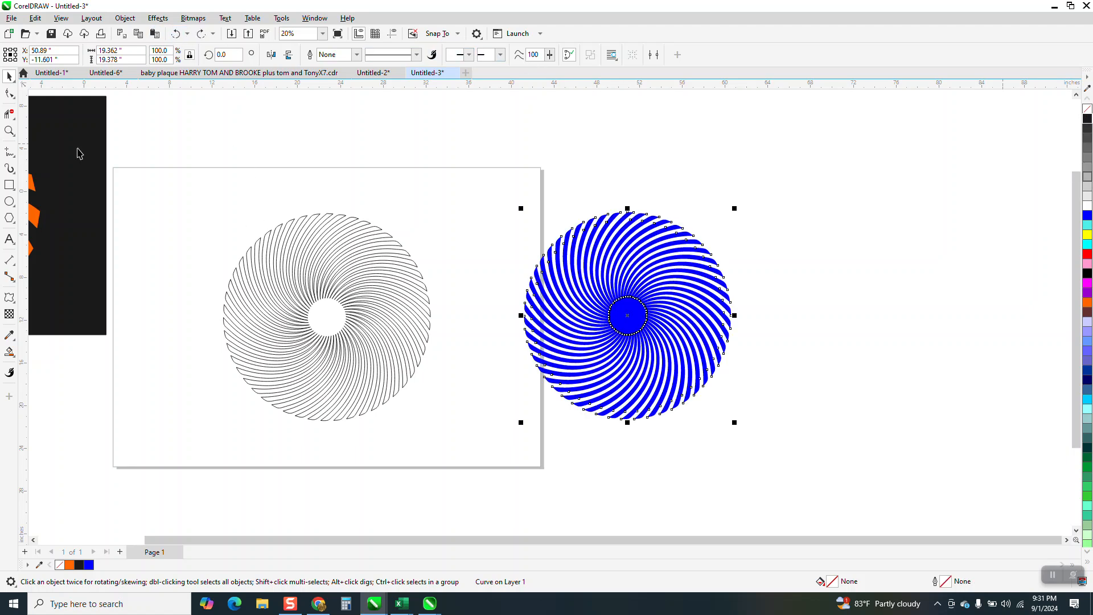
# Step: Move the dark rectangle behind the blue swirl as its background and select the swirl
pyautogui.moveTo(65, 202); pyautogui.dragTo(736, 299)
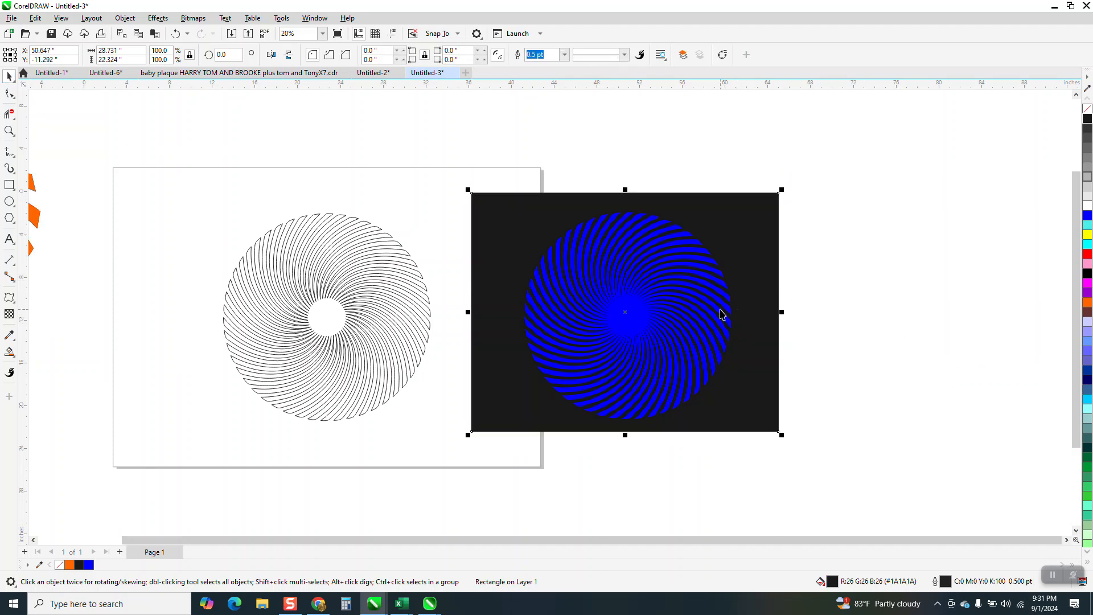
pyautogui.click(719, 313)
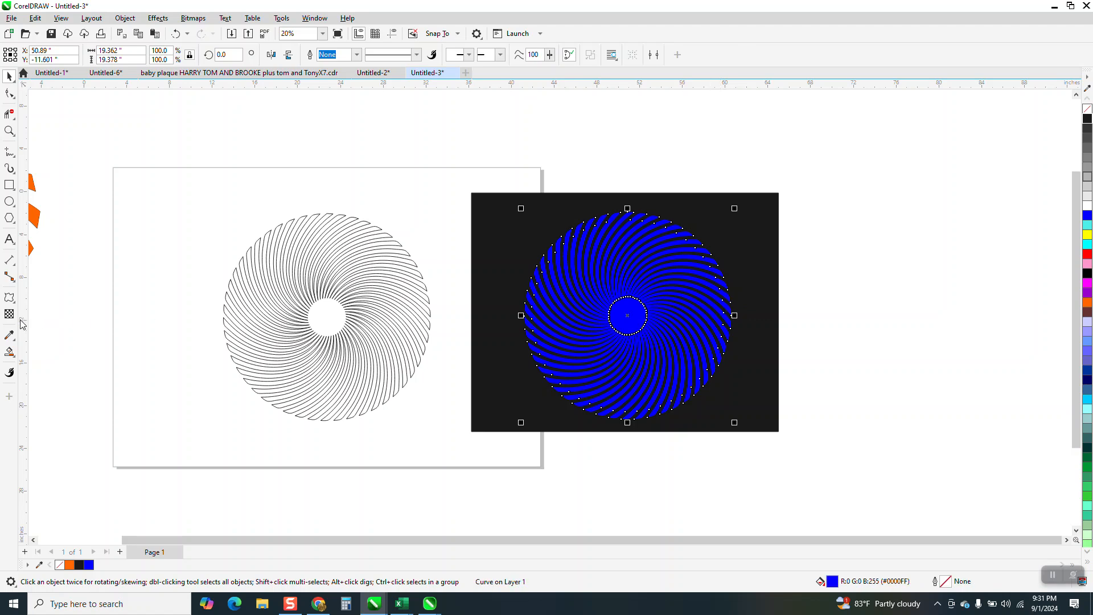
# Step: Apply an elliptical fountain fill to the swirl, white at the center and blue outside, extended nearly to the blade tips
pyautogui.click(17, 357)
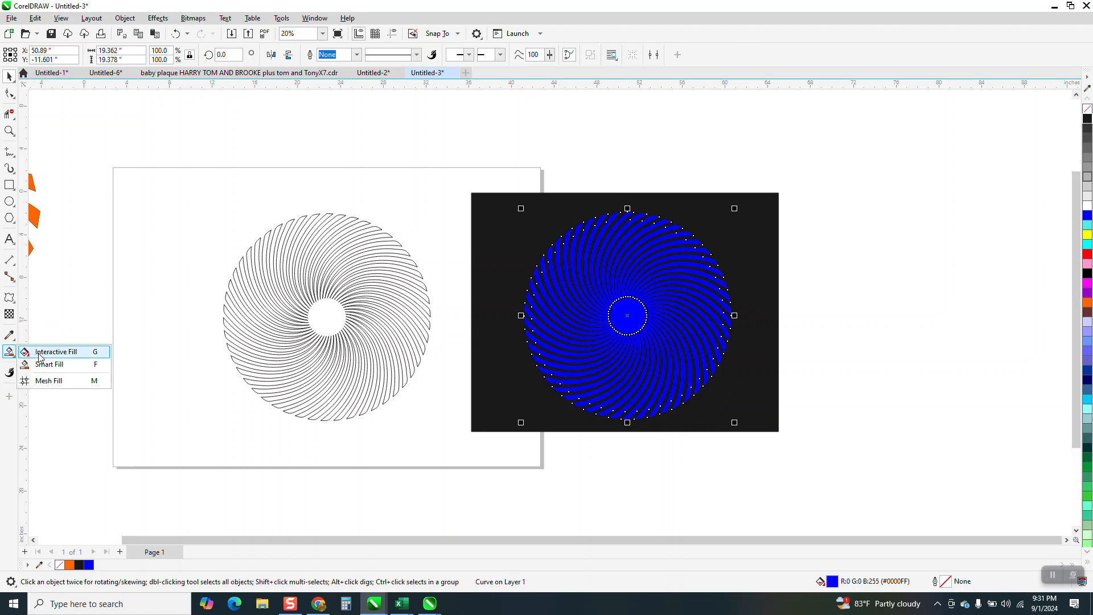
pyautogui.click(41, 352)
pyautogui.moveTo(627, 315); pyautogui.dragTo(667, 310)
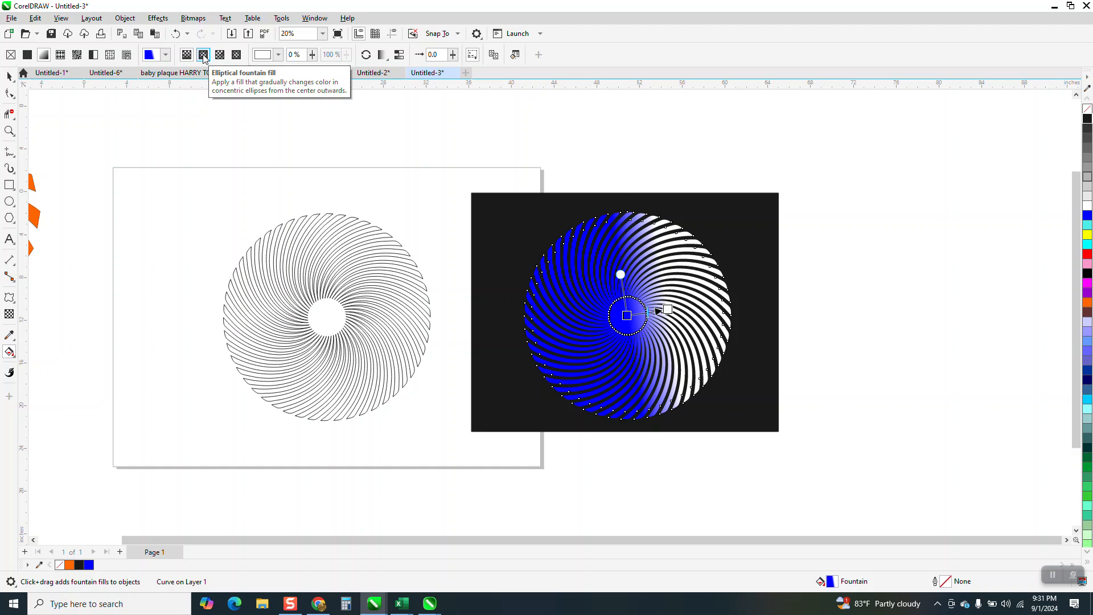
pyautogui.click(203, 57)
pyautogui.moveTo(647, 312); pyautogui.dragTo(629, 316)
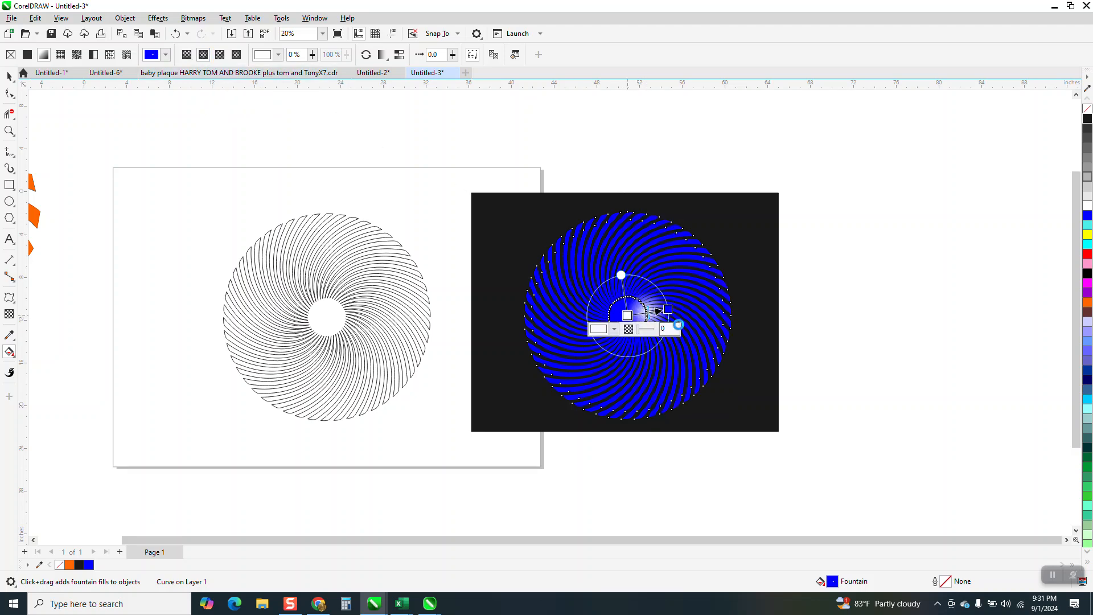
pyautogui.moveTo(670, 309); pyautogui.dragTo(722, 300)
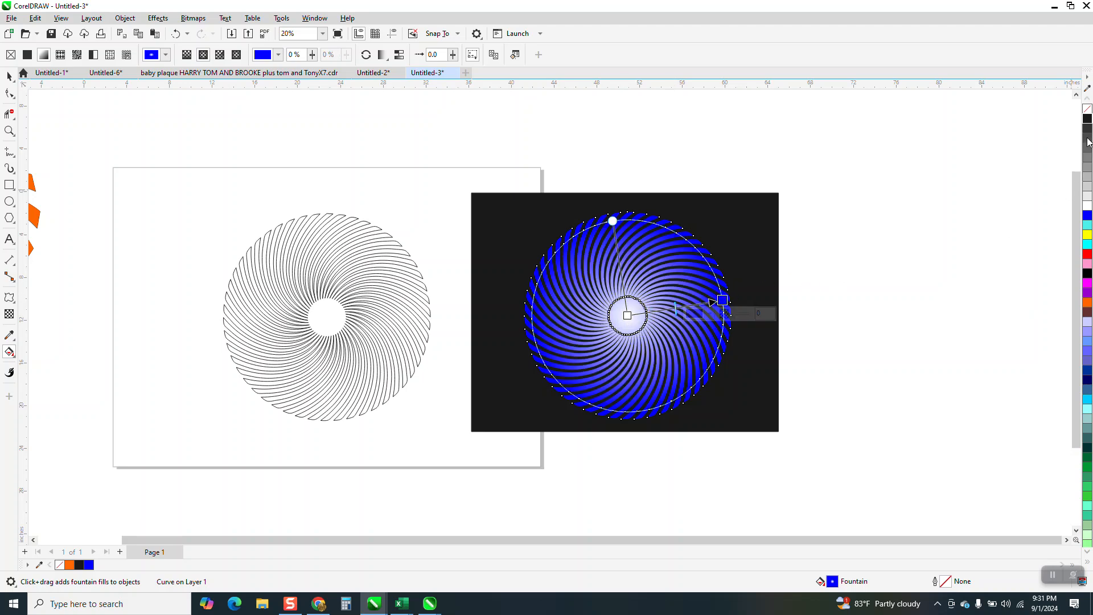
# Step: Make the gradient's center color blue and add a black color node partway along it, shifted slightly outward
pyautogui.moveTo(1089, 122); pyautogui.dragTo(630, 322)
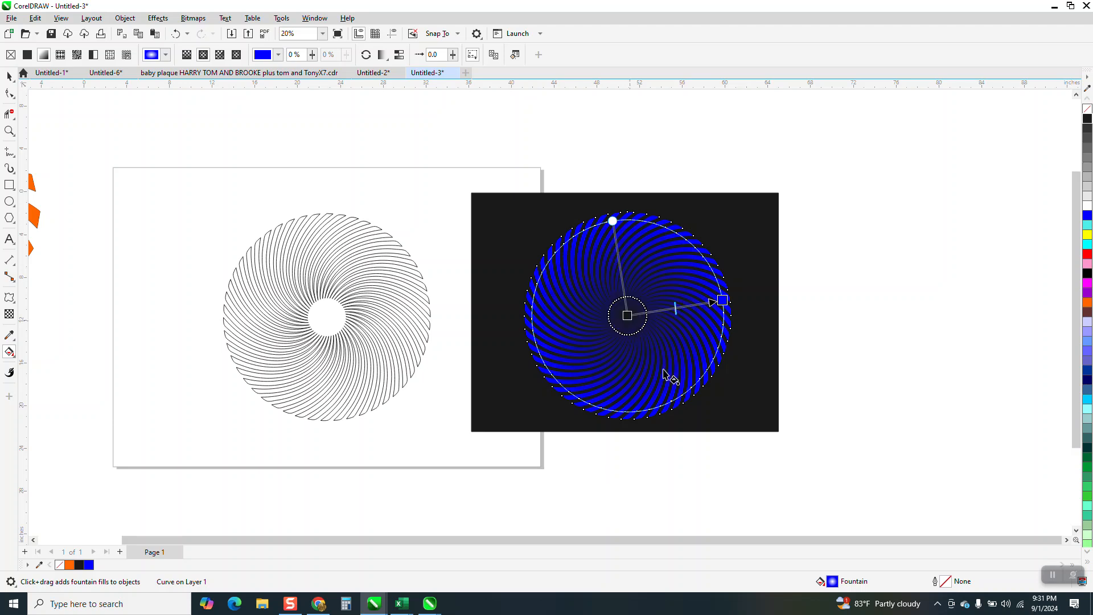
pyautogui.click(176, 34)
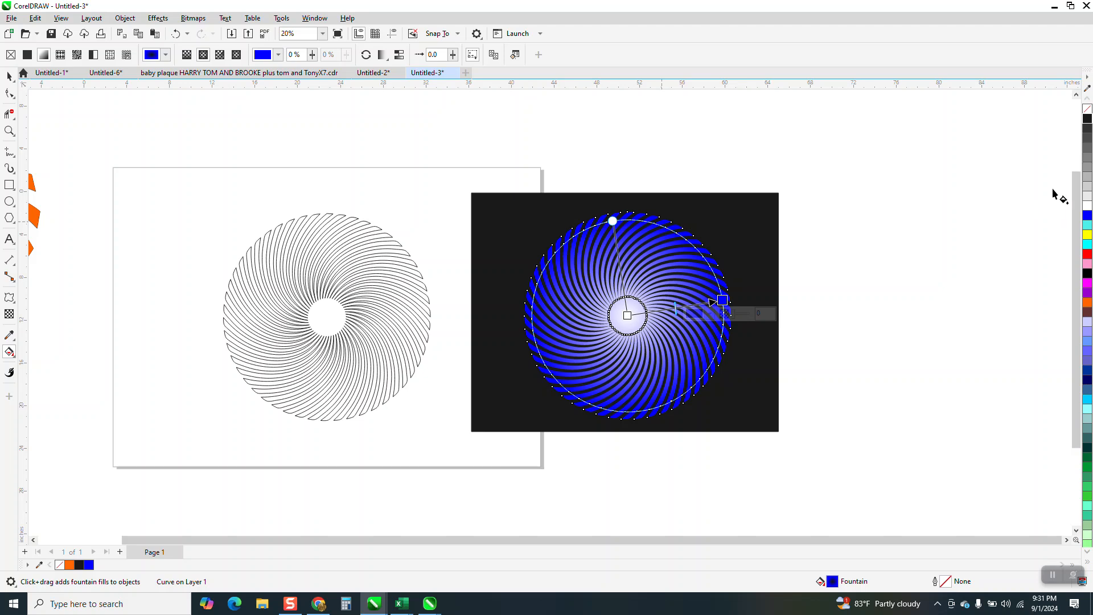
pyautogui.moveTo(1087, 215); pyautogui.dragTo(631, 321)
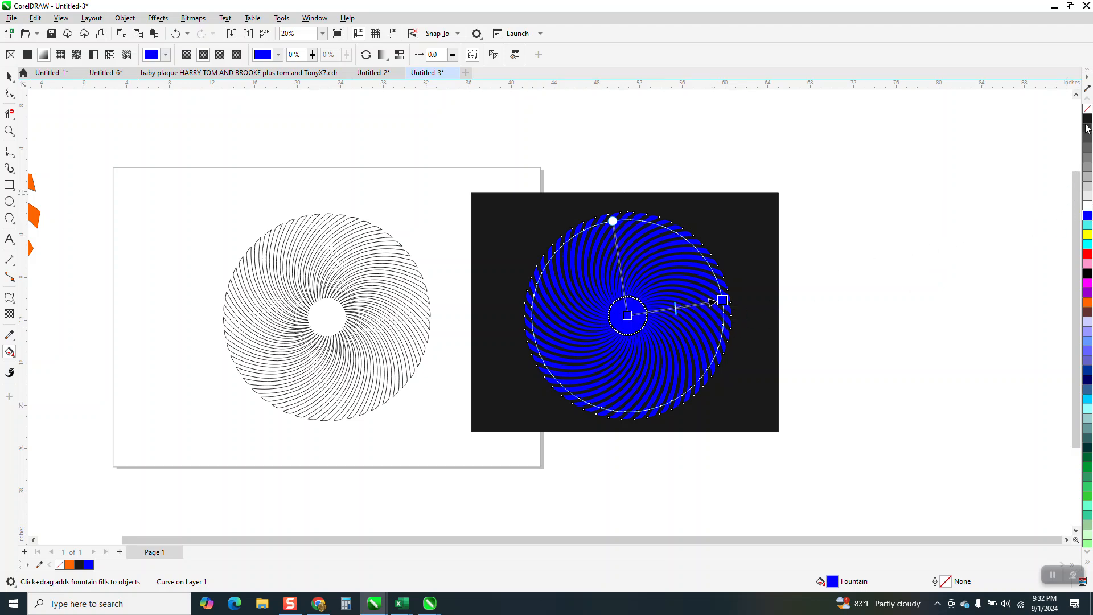
pyautogui.doubleClick(660, 312)
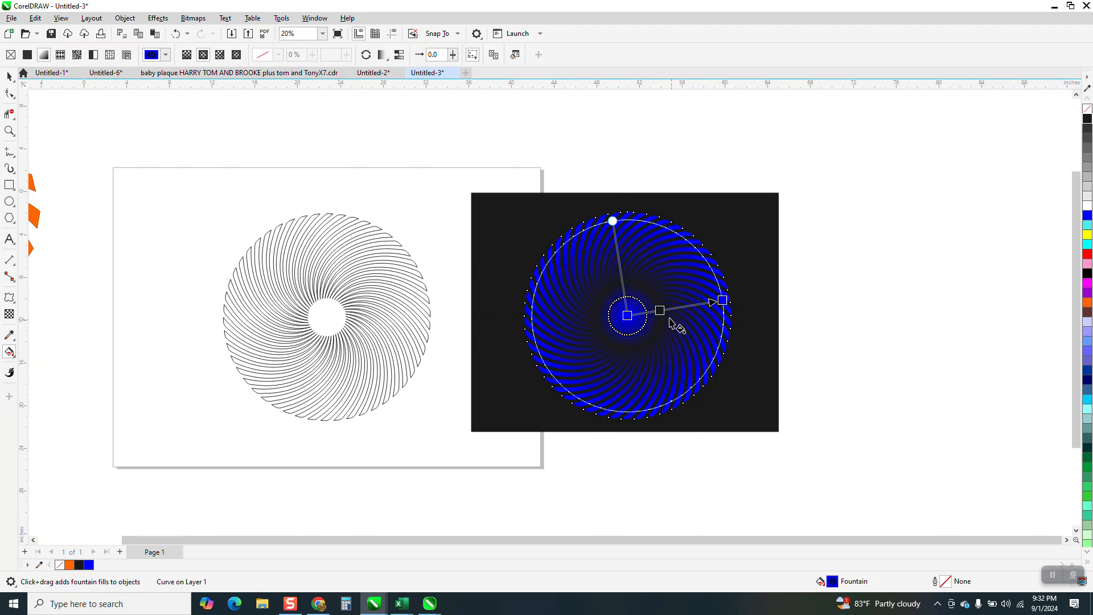
pyautogui.moveTo(660, 311); pyautogui.dragTo(669, 308)
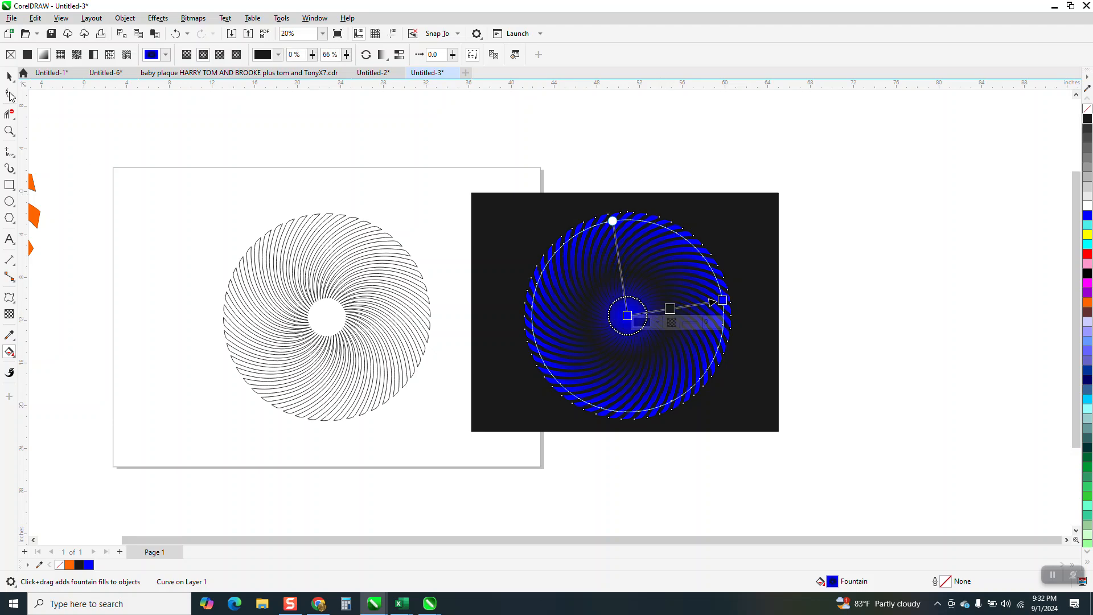
# Step: Examine the blue and black gradient swirl up close against the dark background
pyautogui.press('space')
pyautogui.click(10, 131)
pyautogui.moveTo(481, 190); pyautogui.dragTo(835, 474)
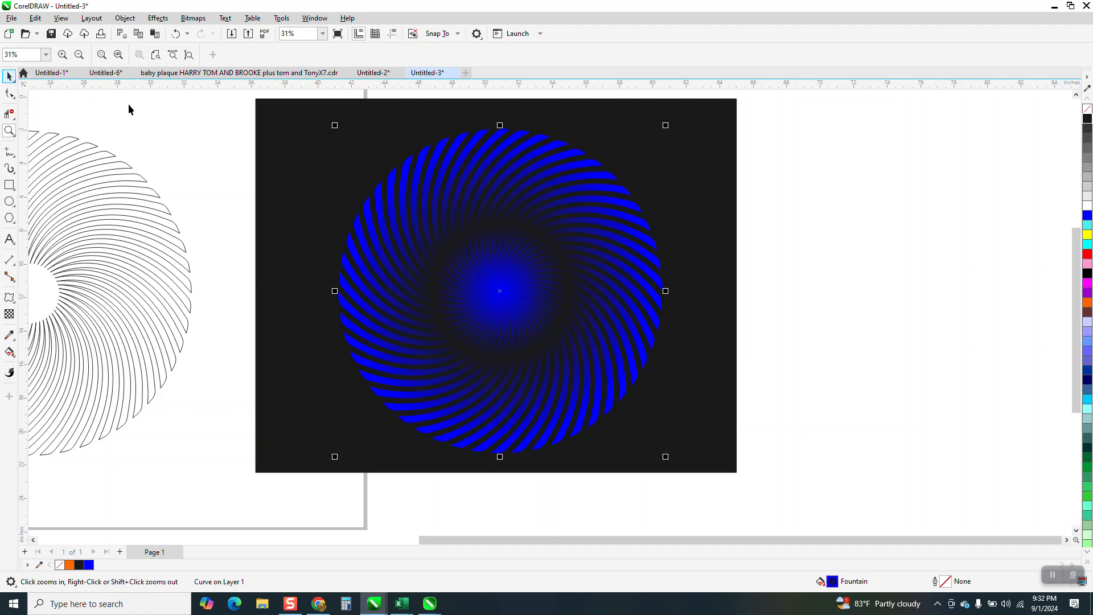
pyautogui.press('space')
pyautogui.scroll(-3, 743, 234)
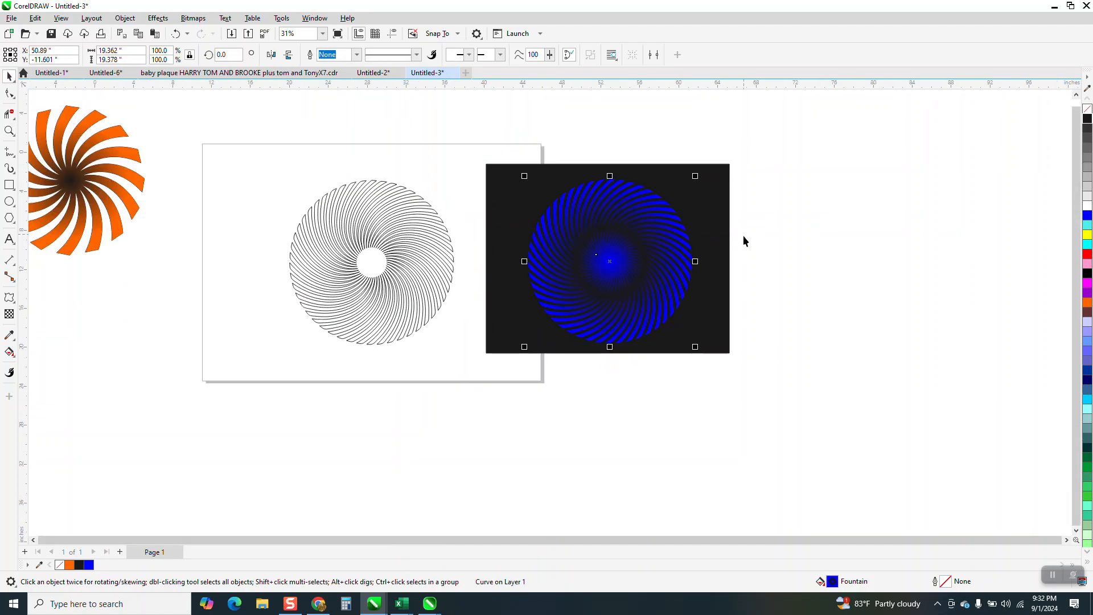